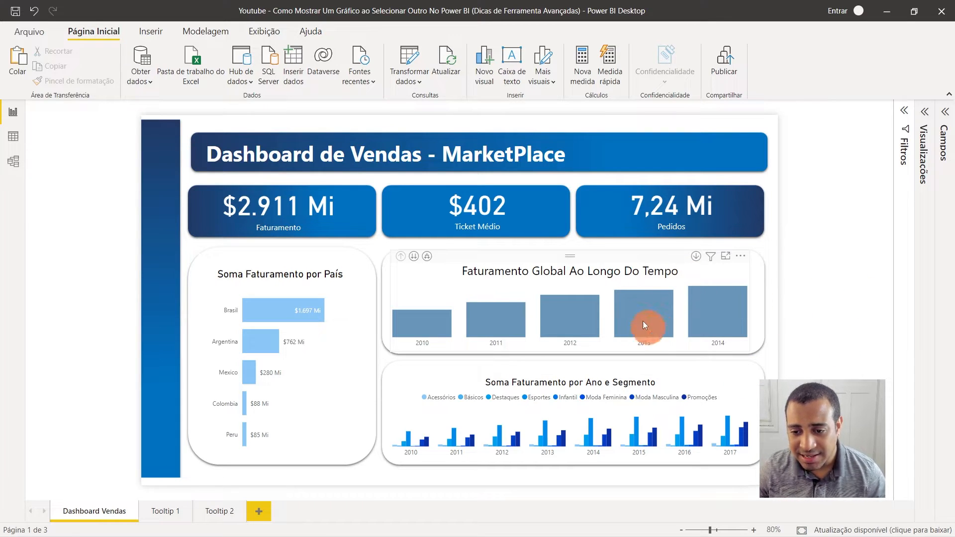
Examine the tooltips of the yearly revenue chart and of the year-and-segment revenue chart.
mouse_move(634, 312)
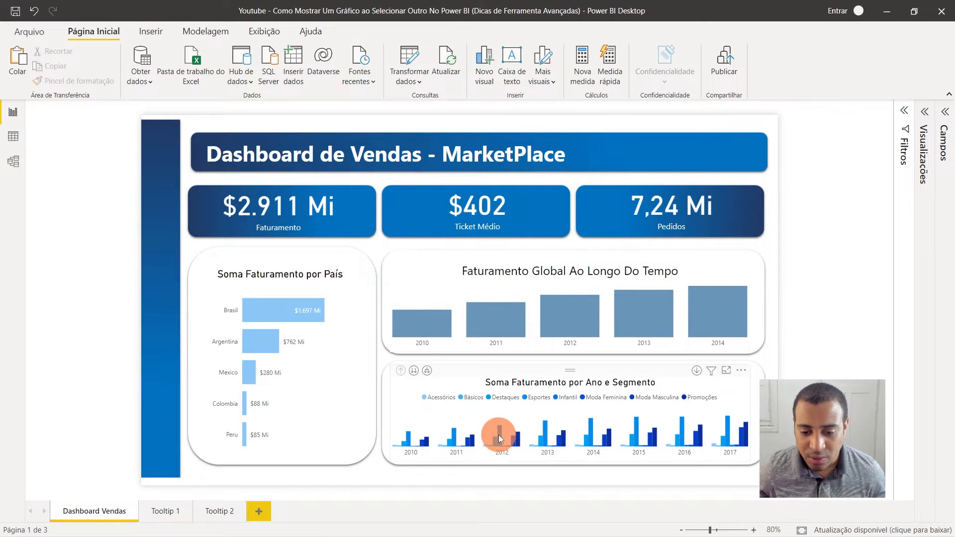
mouse_move(498, 435)
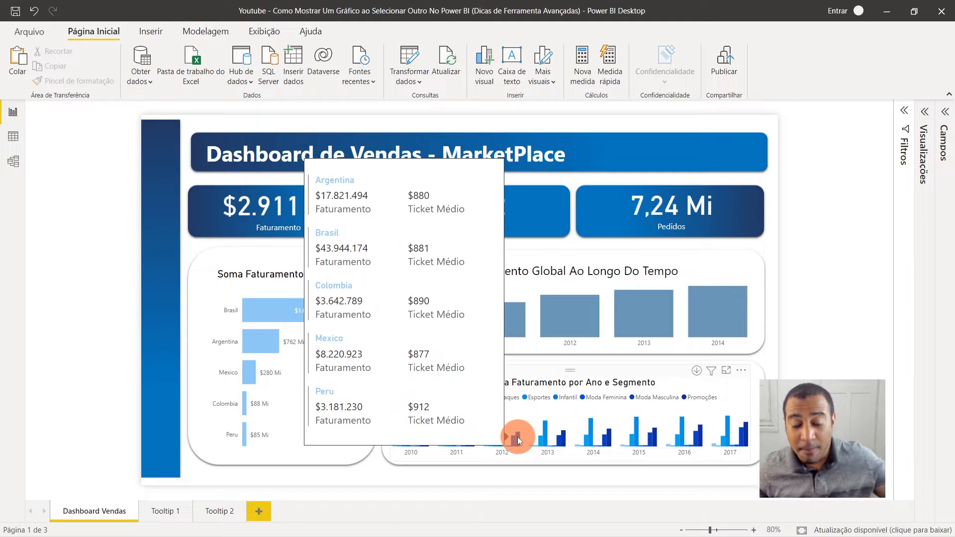
mouse_move(563, 438)
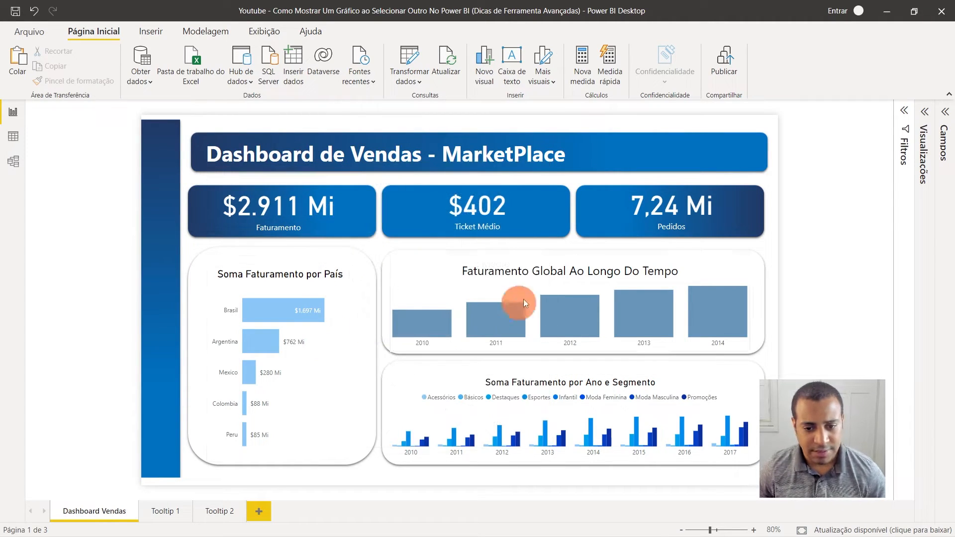
Delete the charts "Faturamento Global Ao Longo Do Tempo" and "Soma Faturamento por Ano e Segmento" from the dashboard page.
click(523, 302)
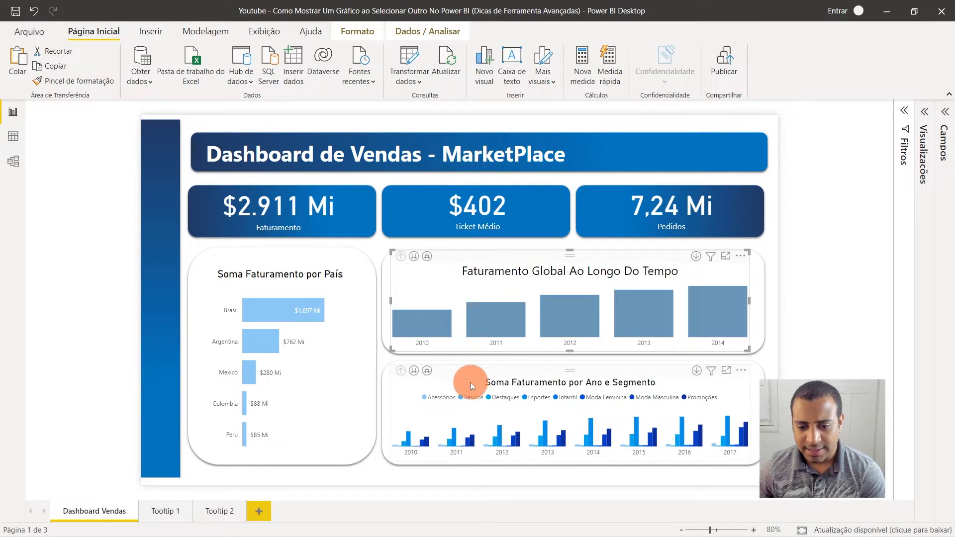
key(Delete)
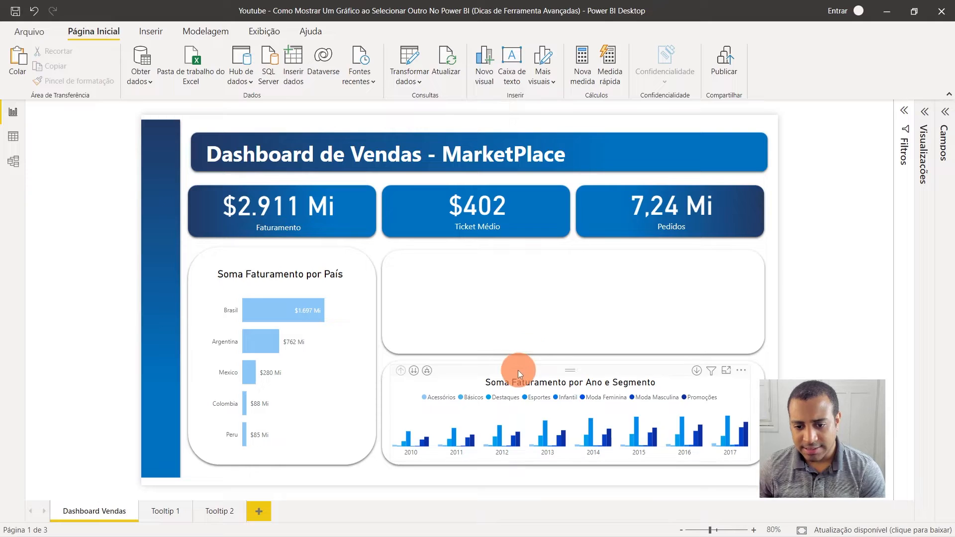
click(518, 371)
key(Delete)
Insert a clustered column chart and size it to fill the upper empty card beside the country chart.
click(925, 114)
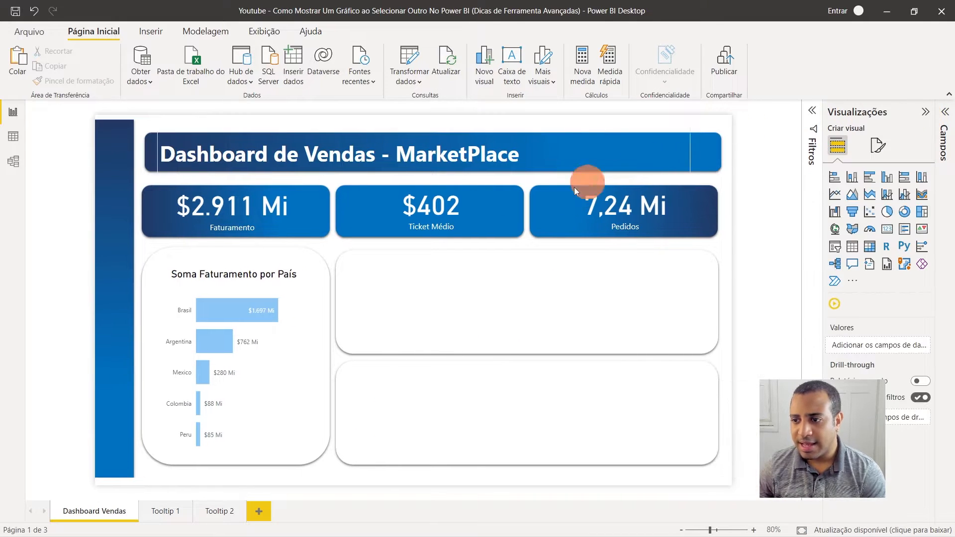
click(887, 184)
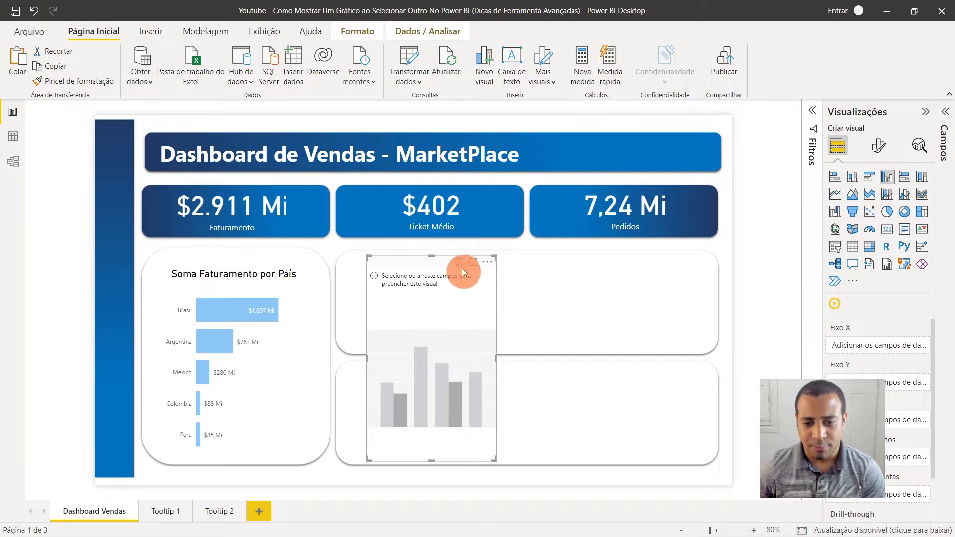
drag(434, 259, 434, 367)
drag(424, 417, 415, 307)
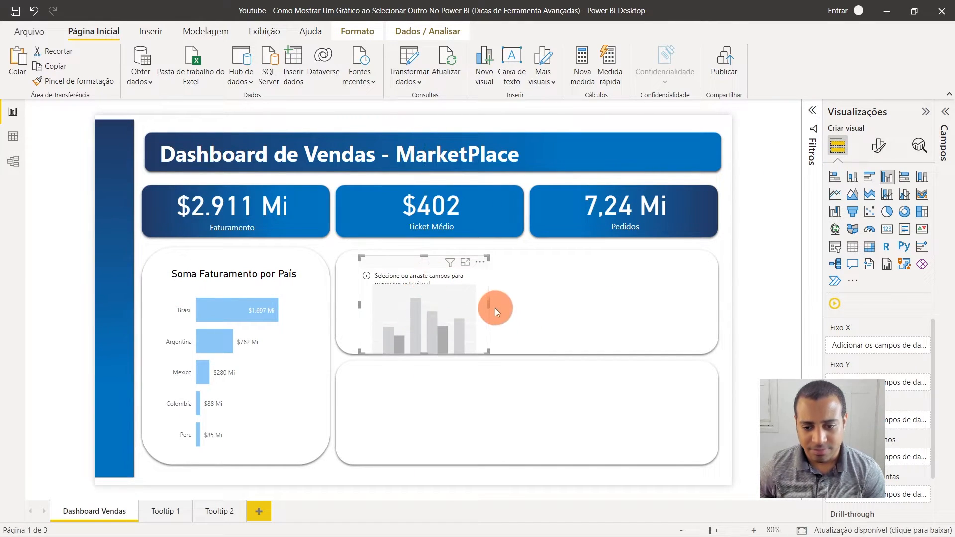
drag(489, 306, 694, 302)
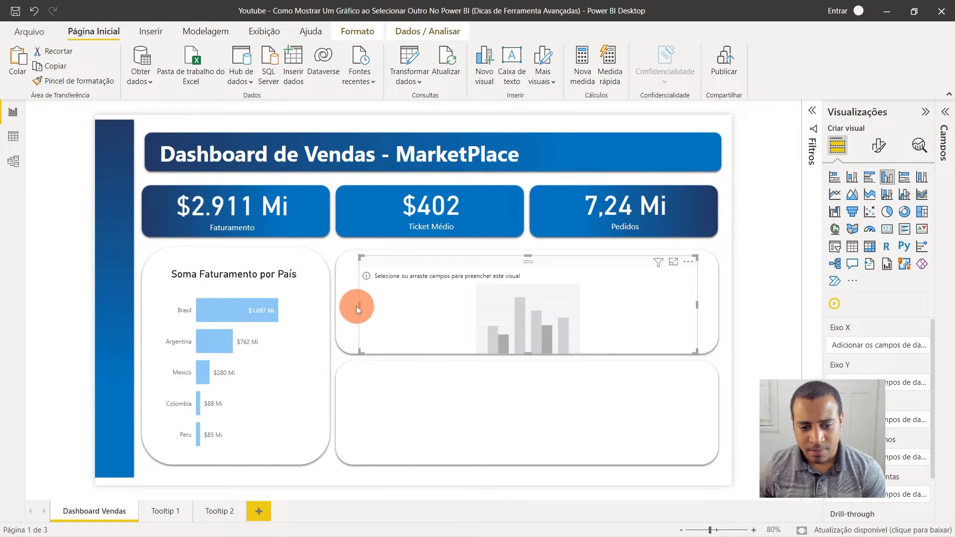
drag(356, 306, 346, 306)
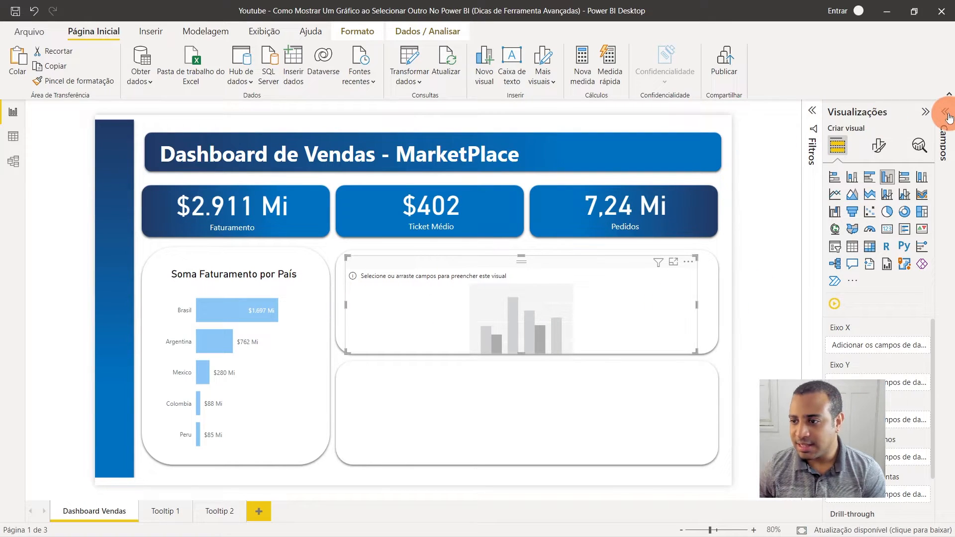
Assign Date from TabelaCalendario to the chart's X axis and SomaFaturamento from TabelaVendas to its Y axis.
click(948, 115)
click(751, 202)
drag(799, 225, 684, 346)
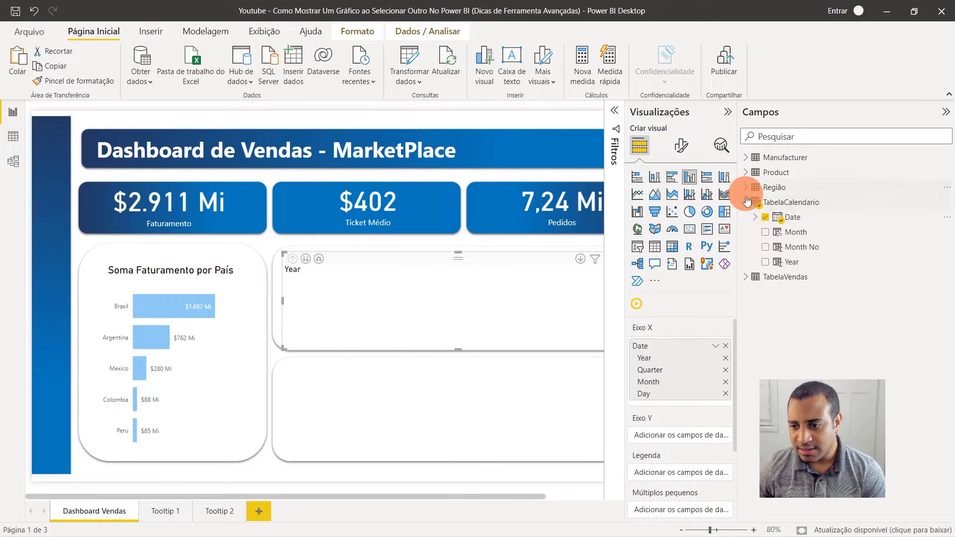
click(746, 277)
drag(805, 338, 677, 436)
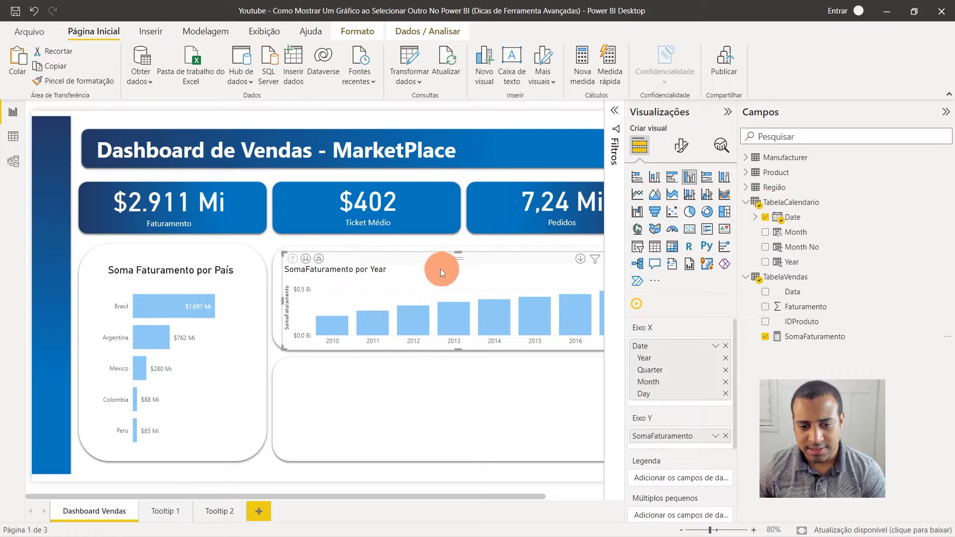
Reposition and resize the yearly revenue chart so that it spans the width of the upper card.
drag(396, 265, 340, 265)
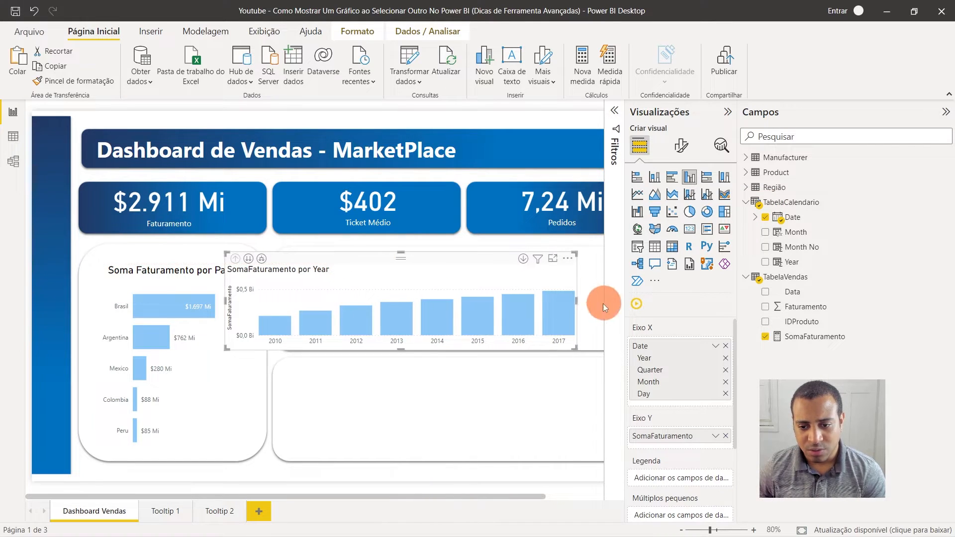
drag(577, 301, 434, 310)
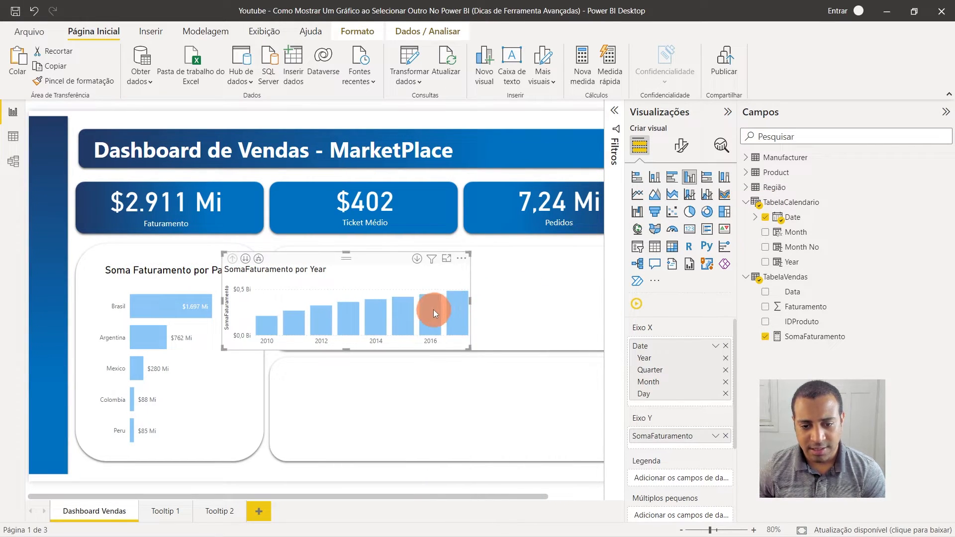
drag(353, 259, 452, 253)
drag(321, 293, 279, 294)
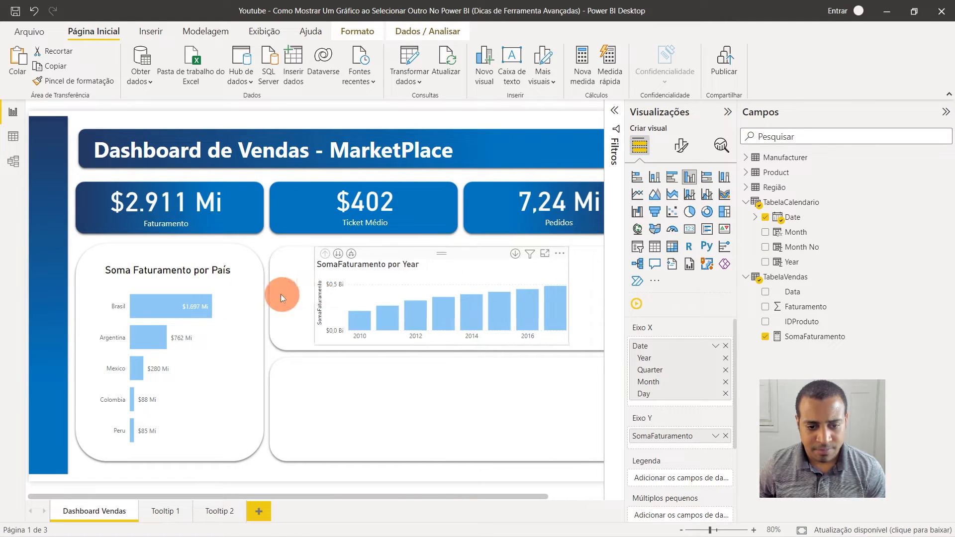
click(571, 295)
click(568, 293)
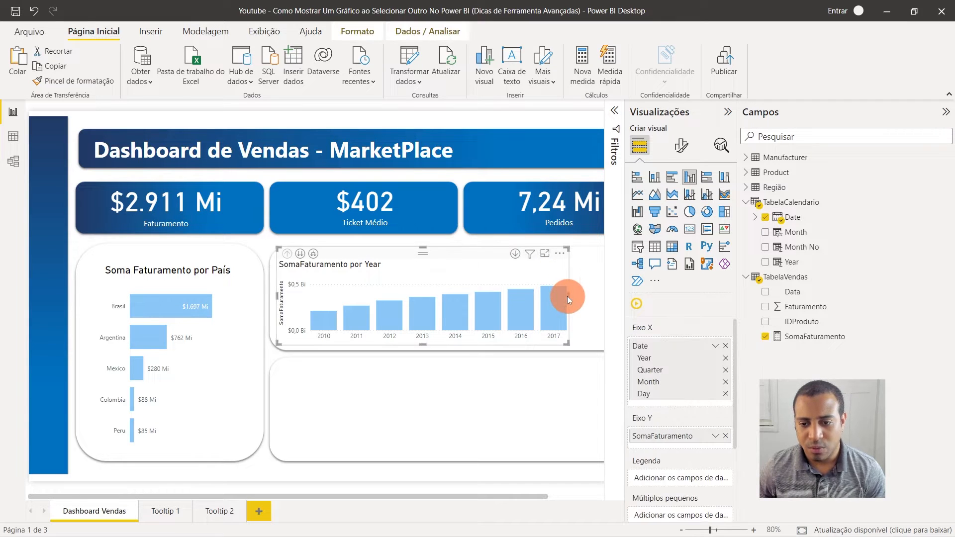
drag(569, 297, 698, 318)
drag(541, 294, 580, 298)
Duplicate the yearly revenue chart and place the copy in the empty lower card.
key(ctrl+c)
key(ctrl+v)
drag(420, 259, 422, 371)
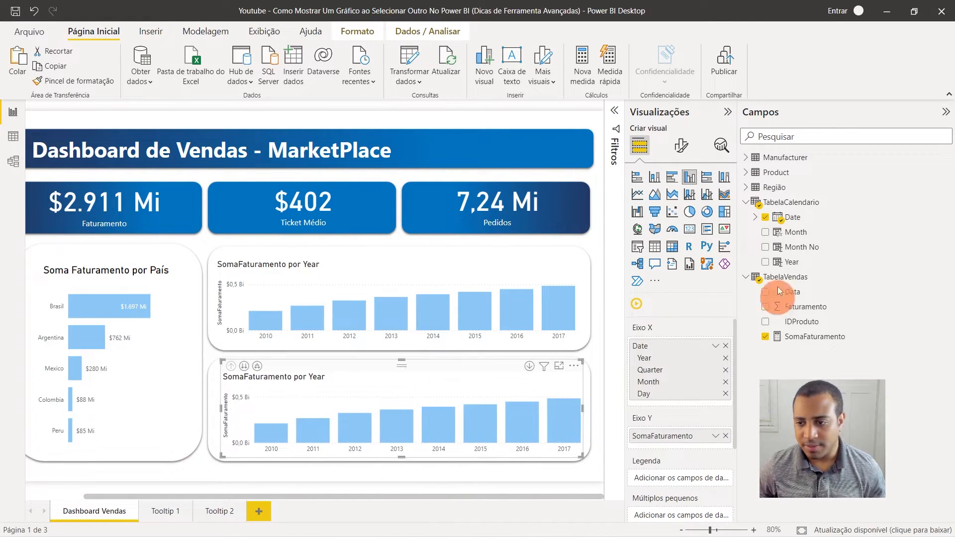
Split the lower chart by Segmentos from the Product table as its legend, and collapse the visualization and field panes.
click(746, 174)
drag(820, 190, 697, 472)
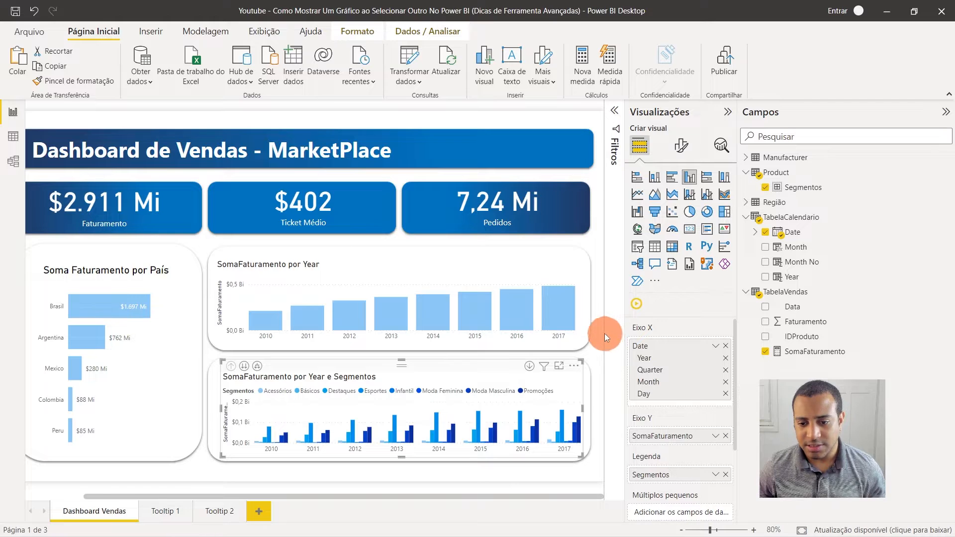
click(731, 110)
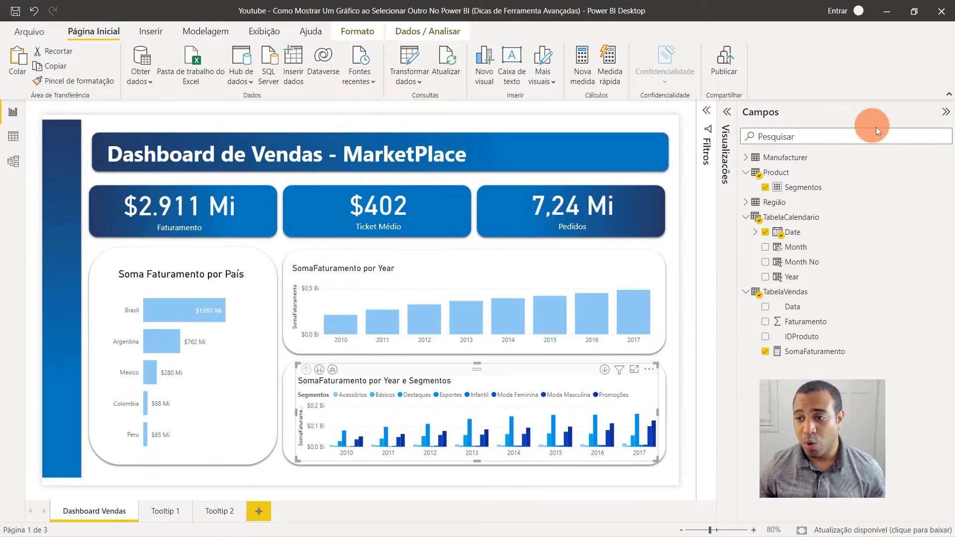
click(941, 109)
Examine the default tooltips on the bars of the segment, country and yearly revenue charts.
mouse_move(444, 443)
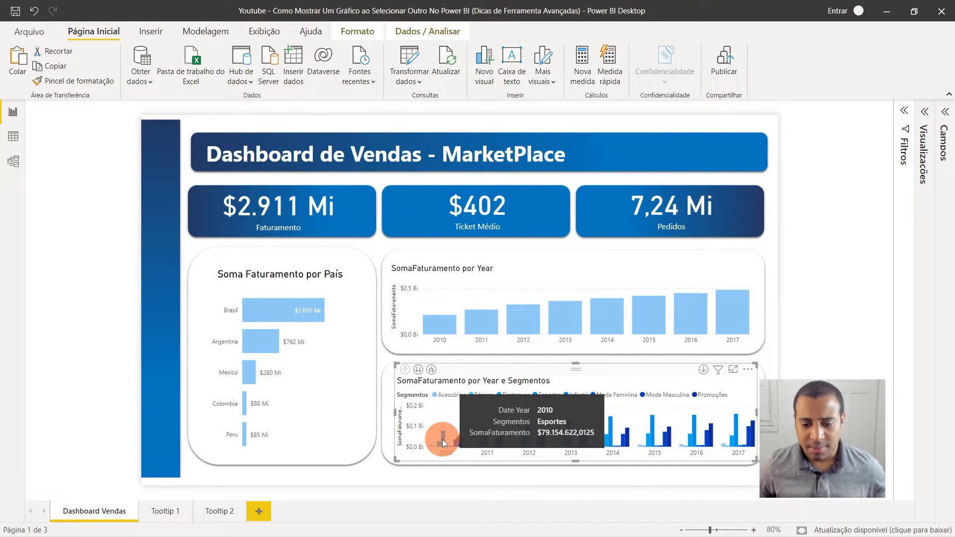
click(395, 356)
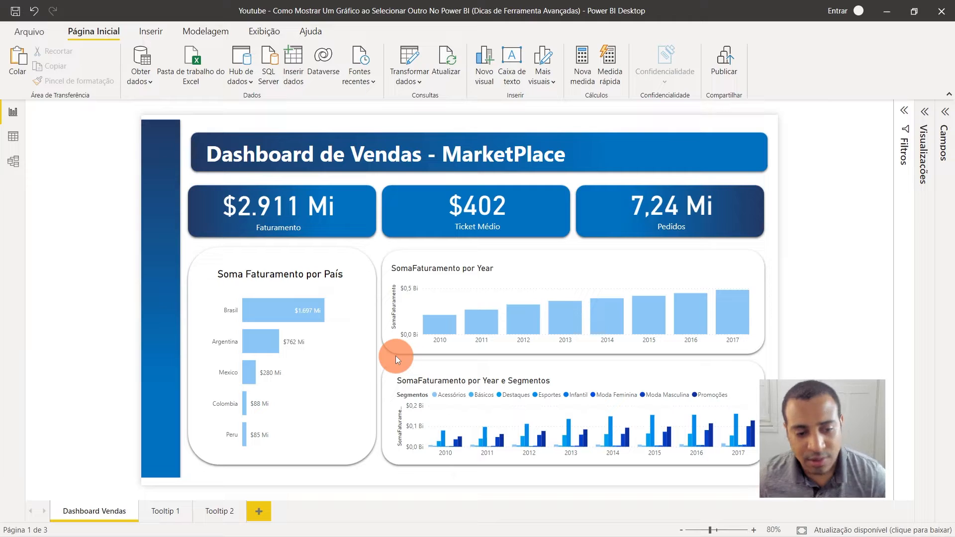
mouse_move(302, 311)
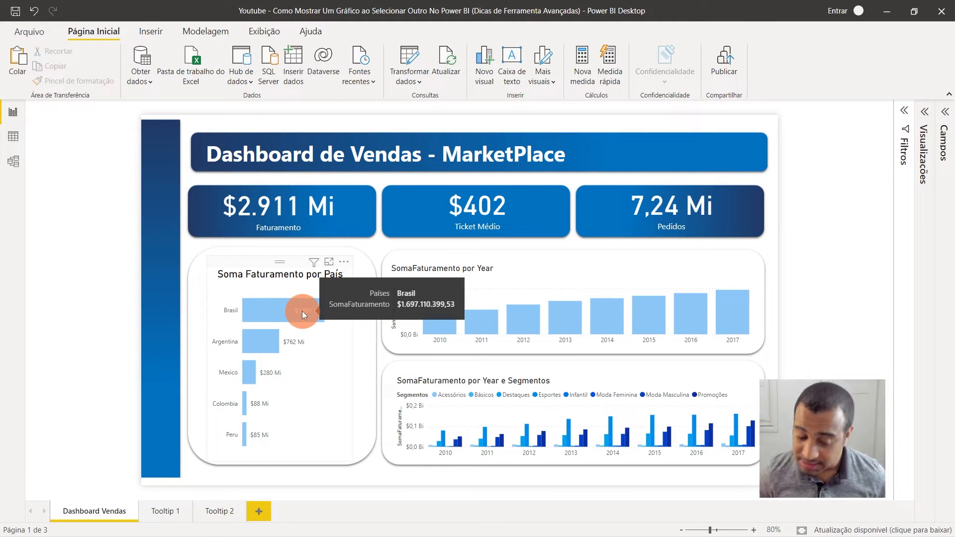
mouse_move(262, 342)
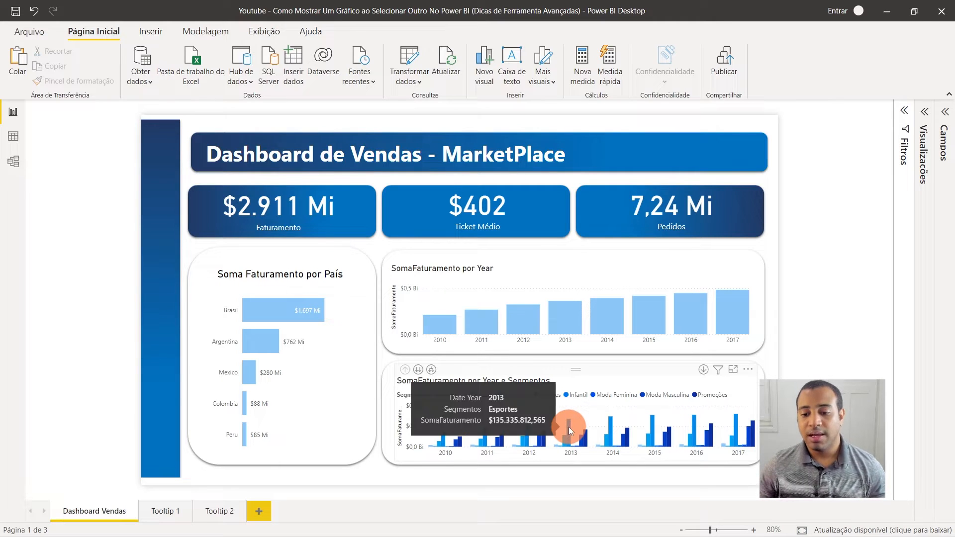
mouse_move(587, 434)
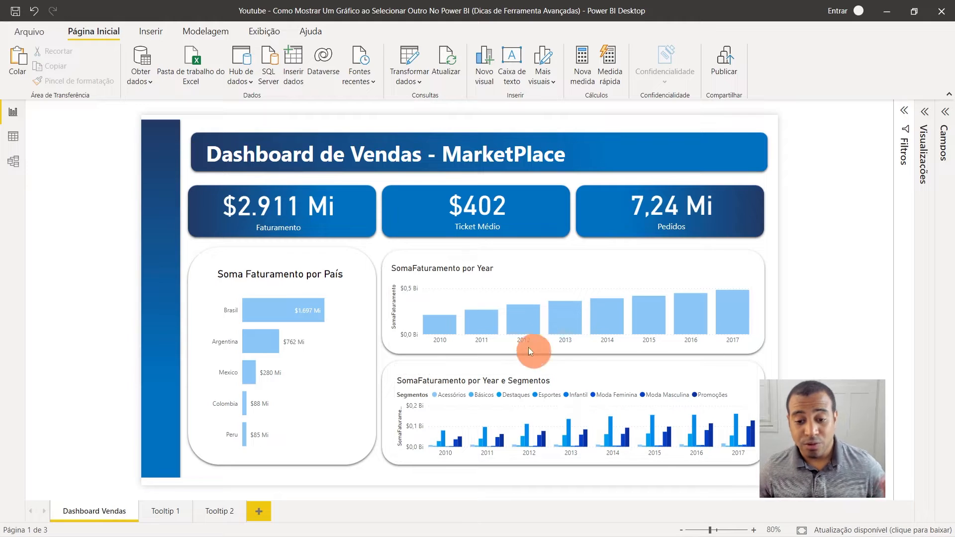
mouse_move(523, 317)
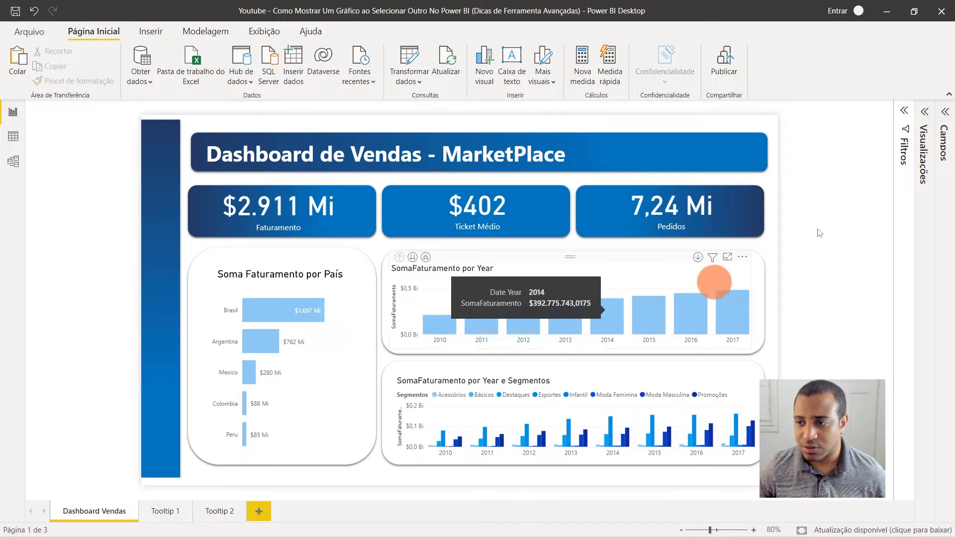
Select the yearly revenue chart and review its field assignments down to the tooltip fields.
click(929, 113)
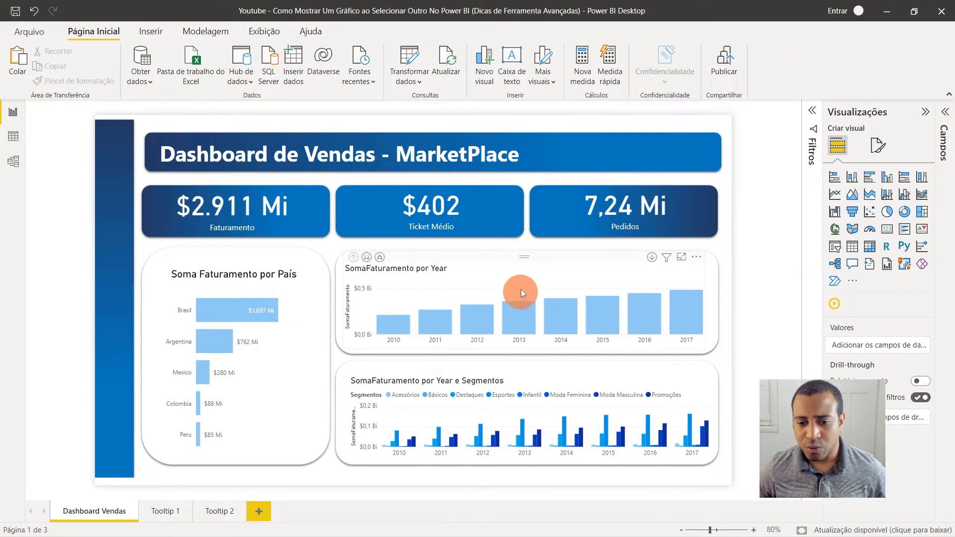
click(530, 273)
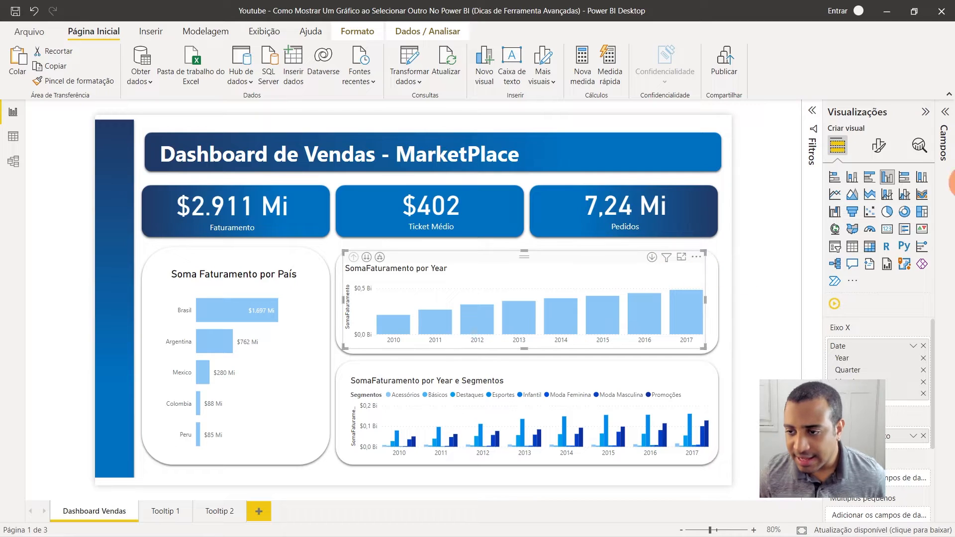
scroll(888, 410, down, 3)
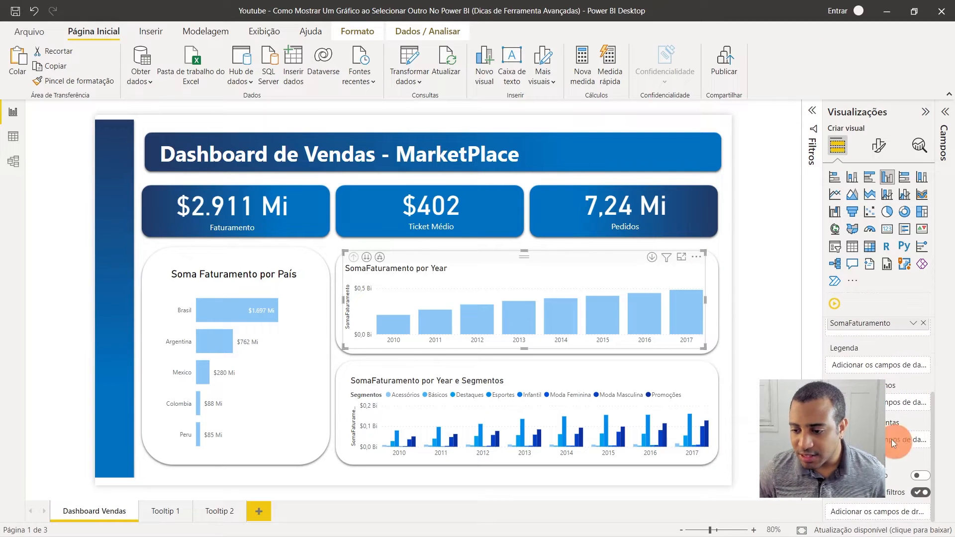
mouse_move(893, 425)
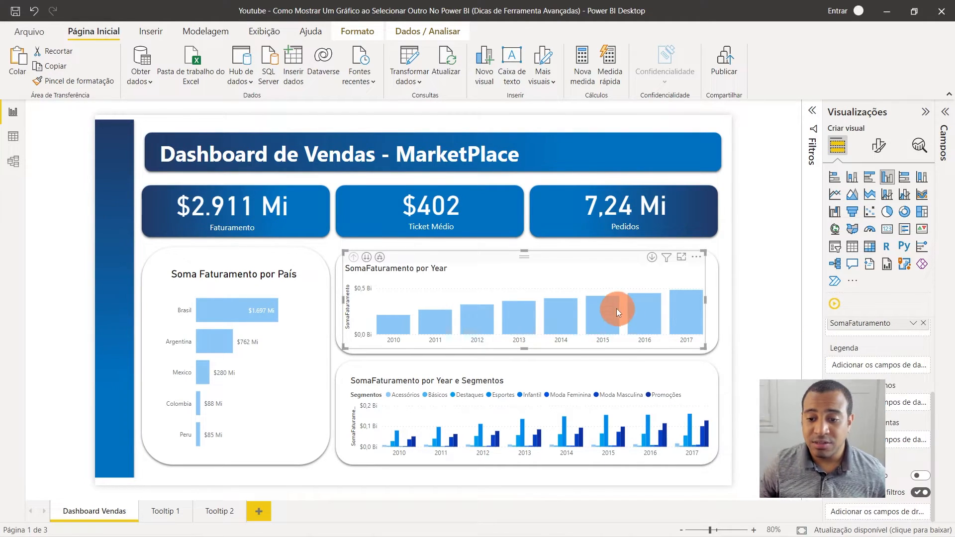
mouse_move(611, 311)
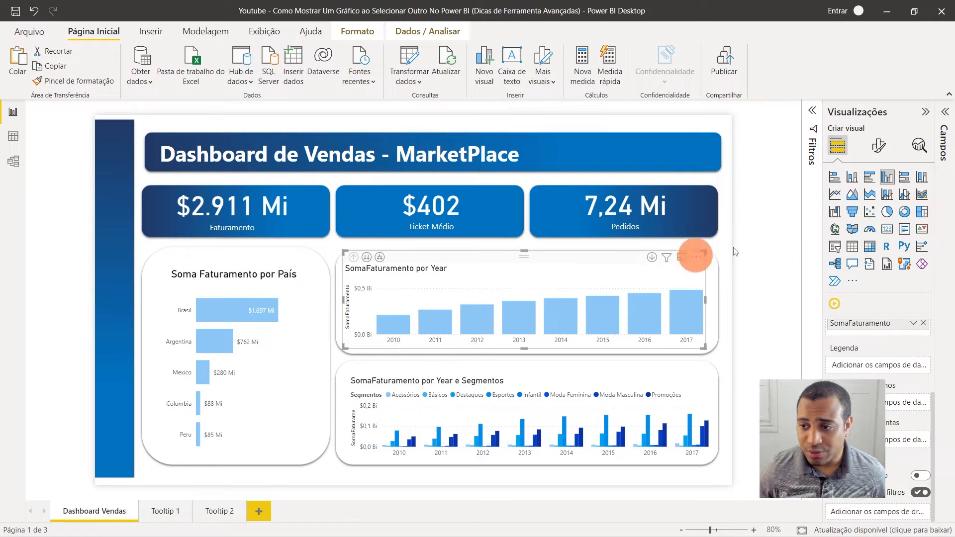
Turn off Dicas de ferramentas (tooltips) in the yearly revenue chart's general formatting.
click(880, 149)
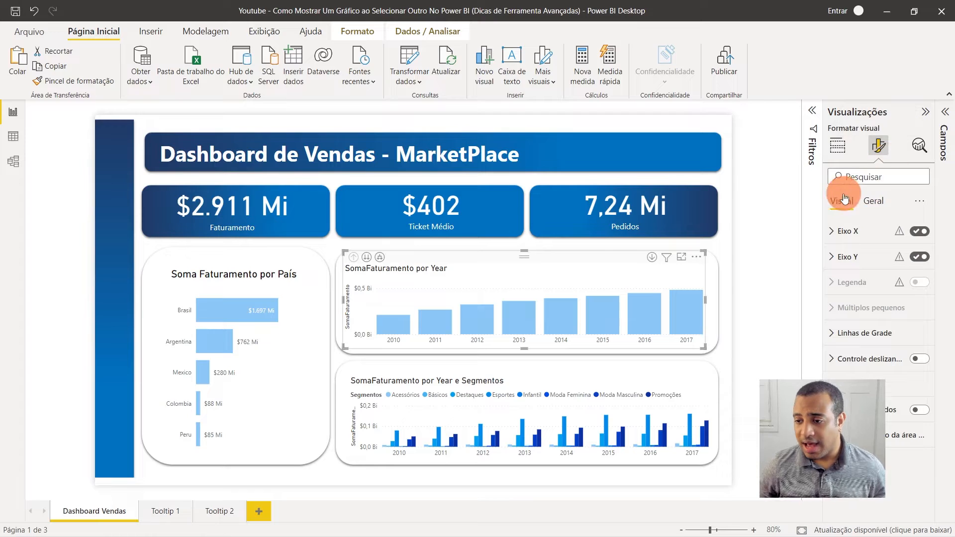
click(874, 202)
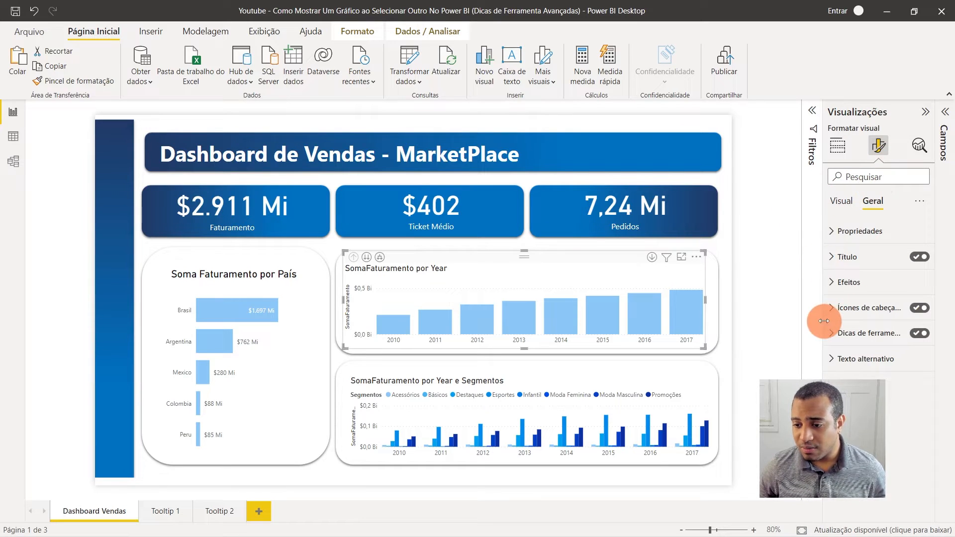
click(921, 334)
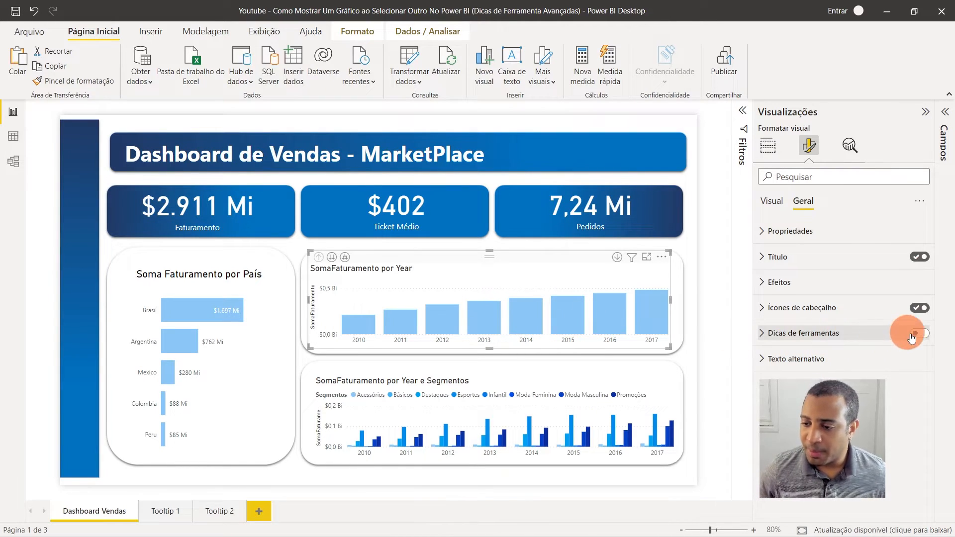
Show the yearly revenue chart's field assignments and expand the TabelaVendas table's fields.
click(768, 146)
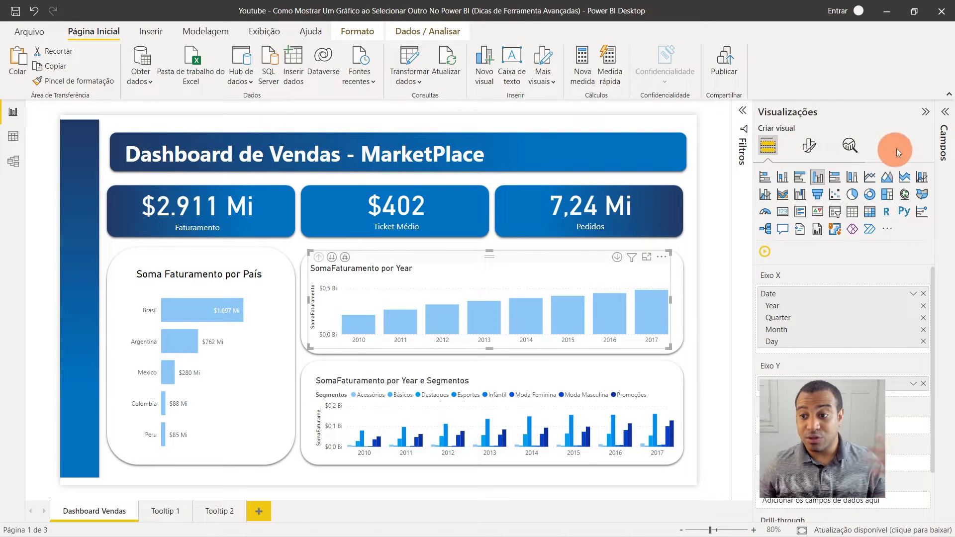
click(944, 116)
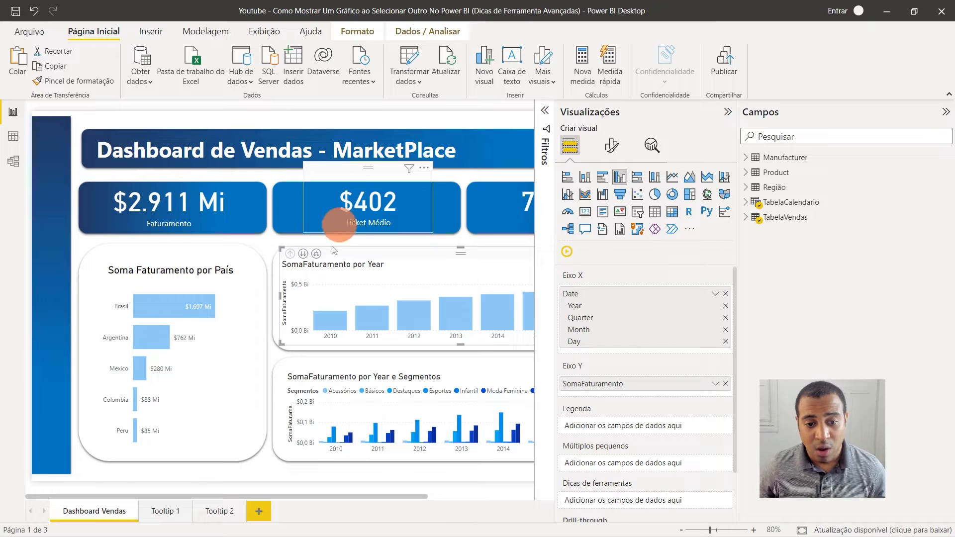
click(746, 218)
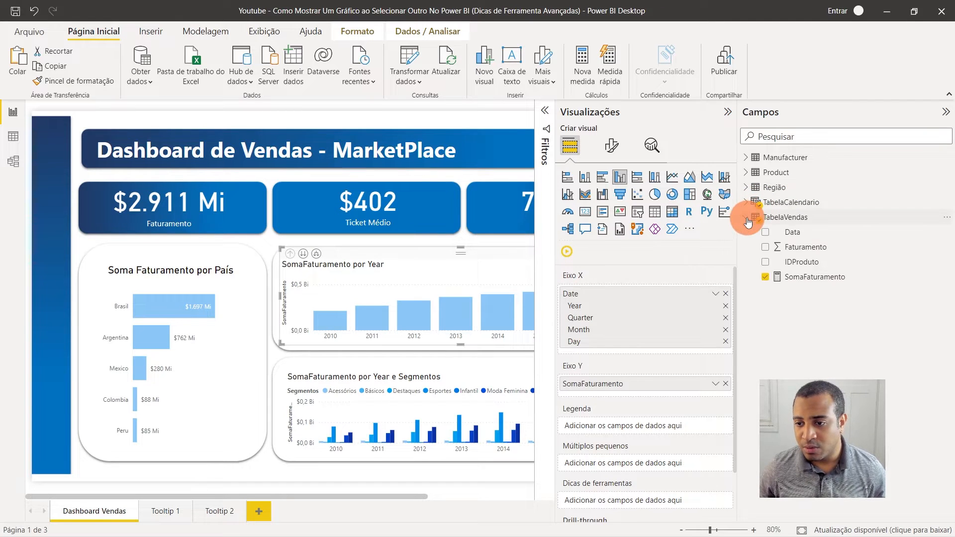
drag(798, 278, 620, 501)
scroll(704, 309, down, 3)
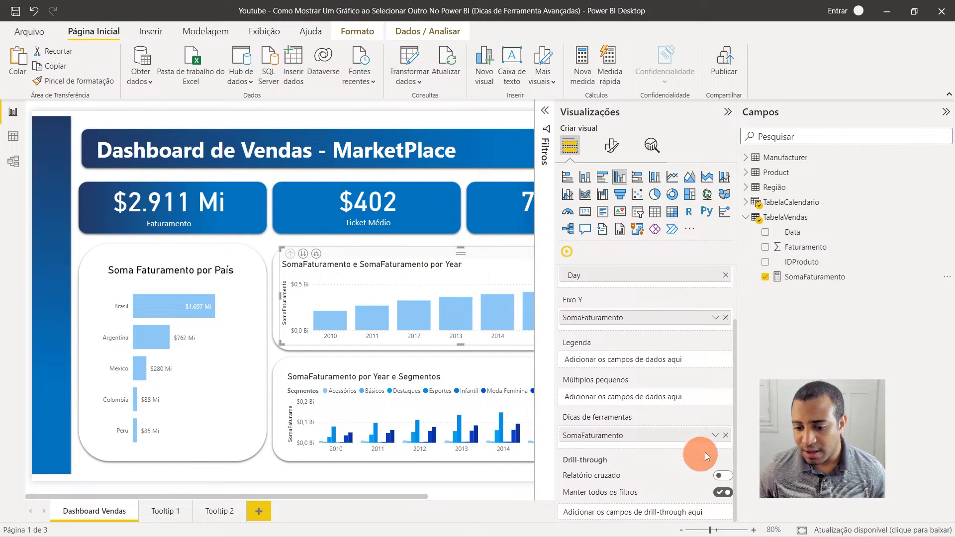
click(715, 436)
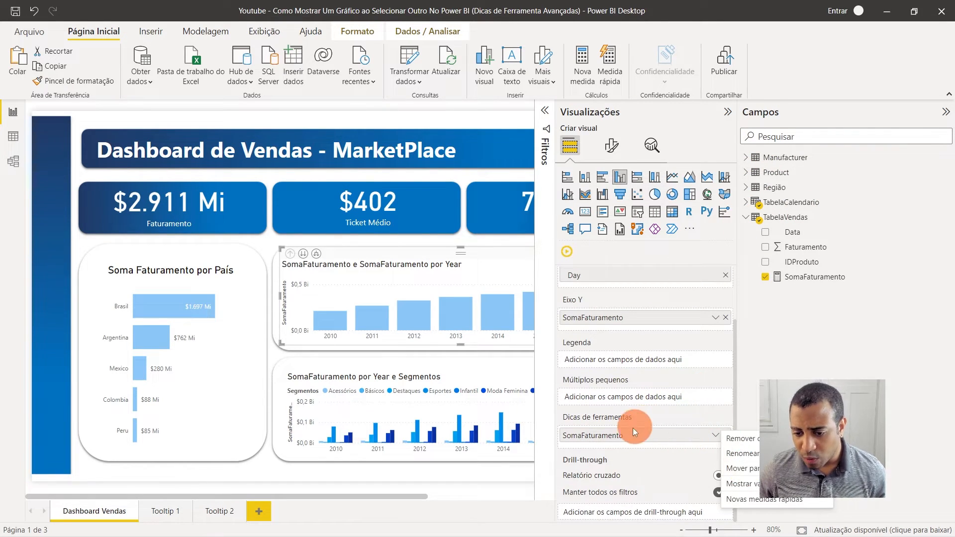
click(699, 371)
click(726, 435)
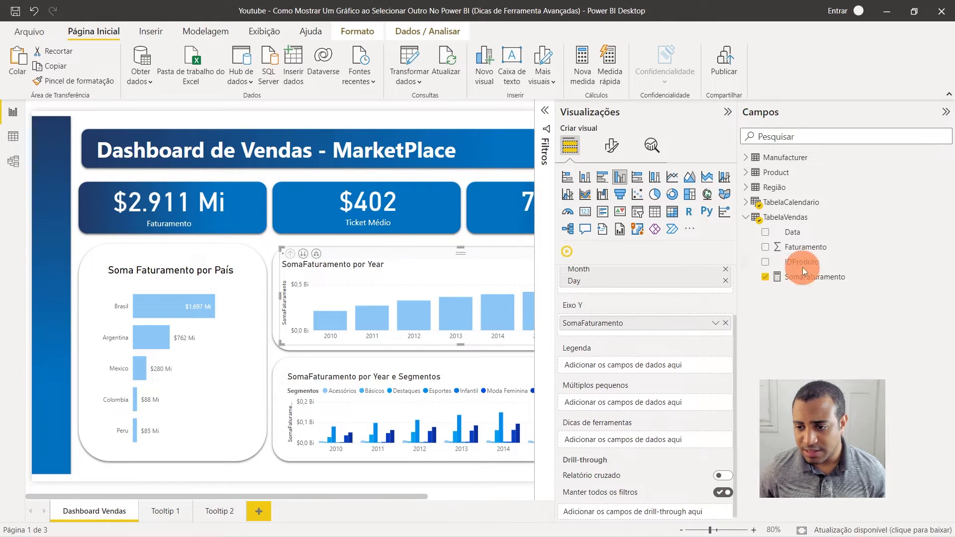
Add Faturamento to the yearly revenue chart's tooltip fields, aggregate it as Média, and check the tooltip on a bar.
drag(798, 249, 644, 433)
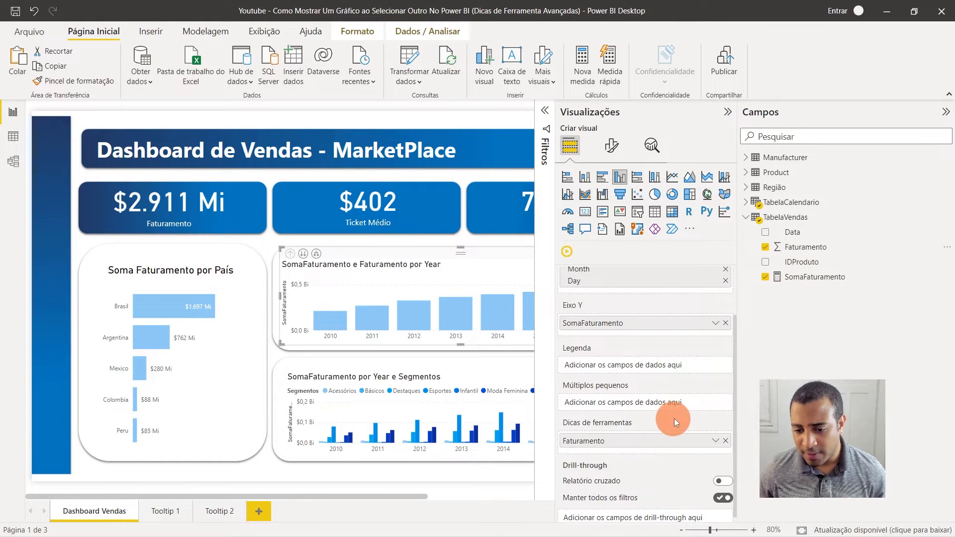
click(715, 436)
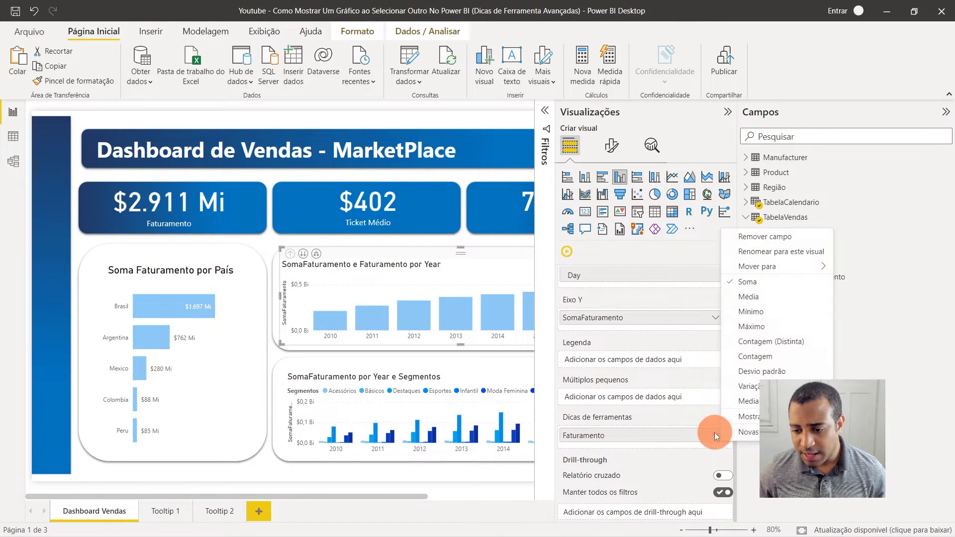
click(749, 299)
click(945, 112)
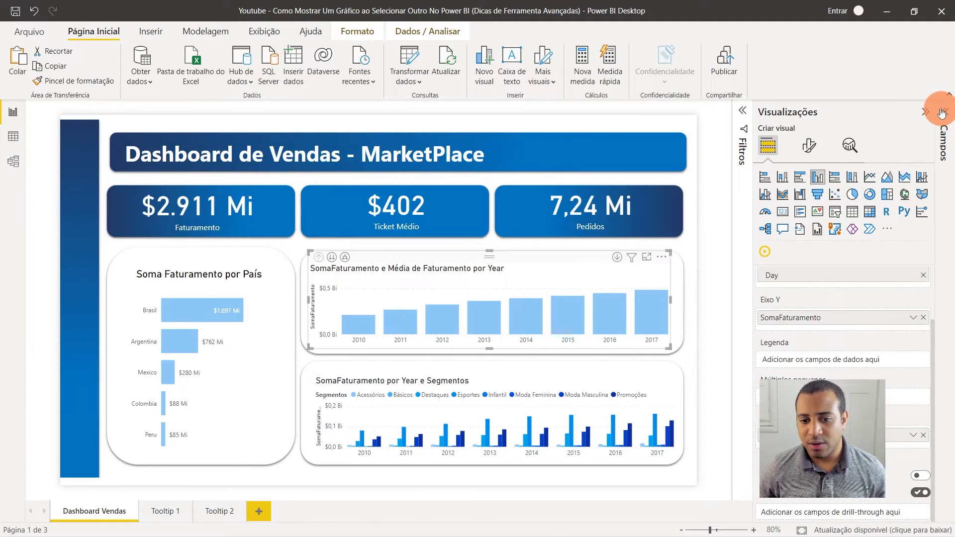
mouse_move(440, 325)
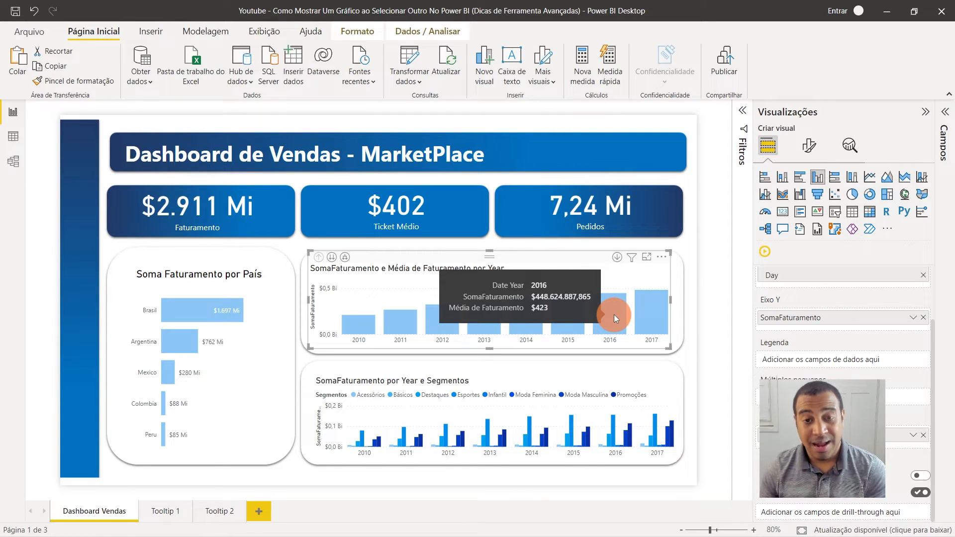
Add a new report page and set its canvas type to Dica de Ferramenta.
click(259, 511)
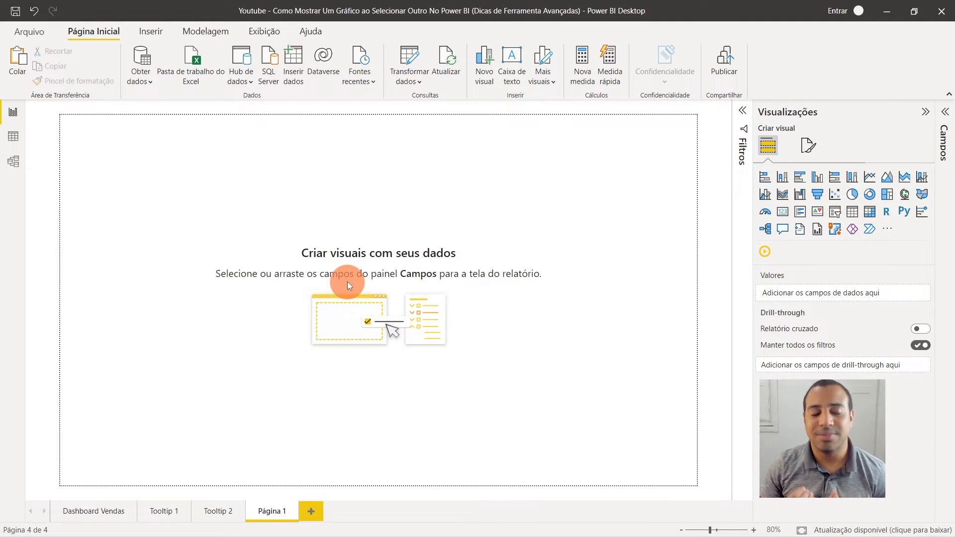
click(803, 148)
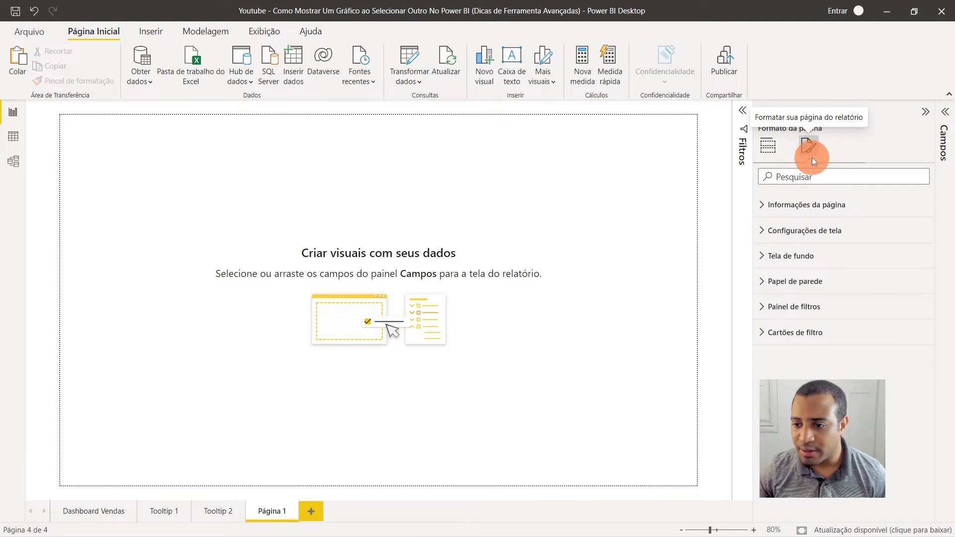
click(801, 232)
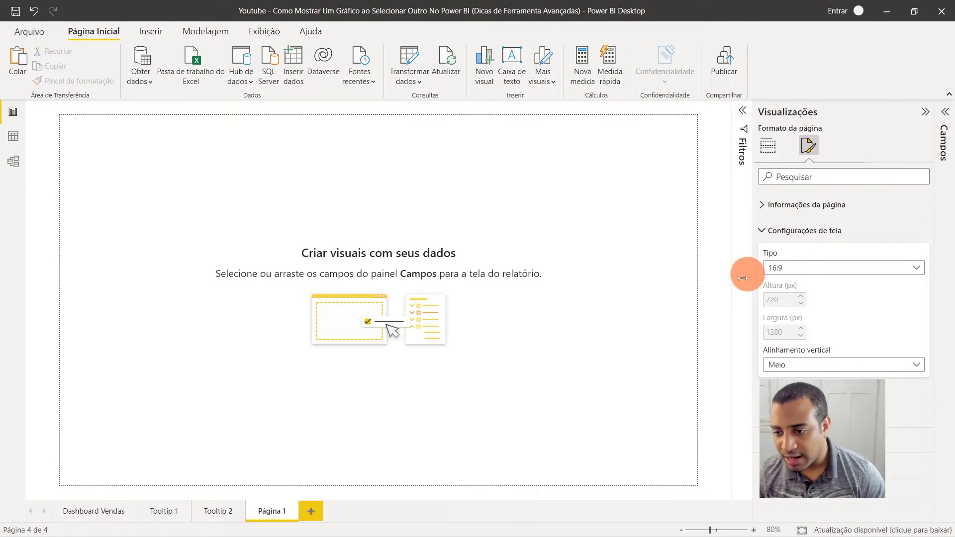
click(802, 271)
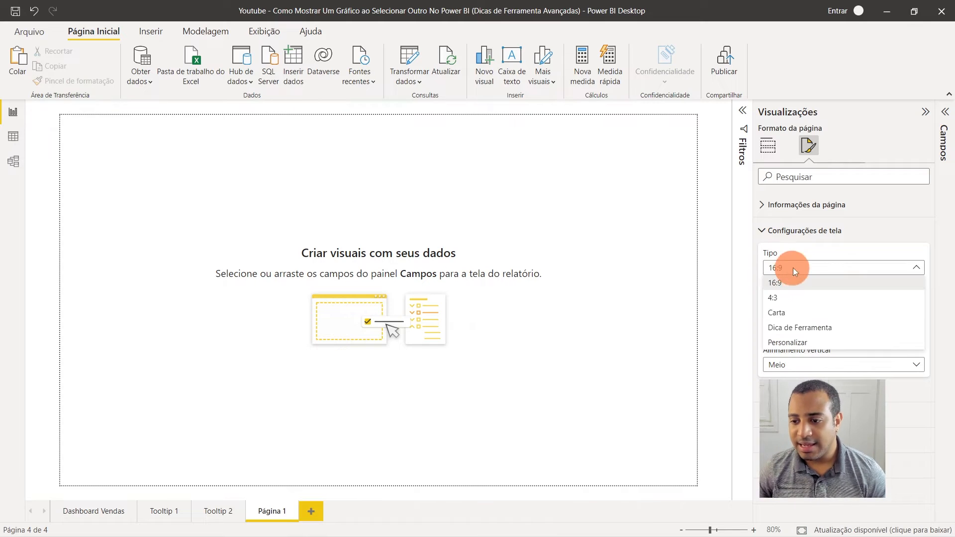
click(791, 333)
scroll(376, 347, up, 10)
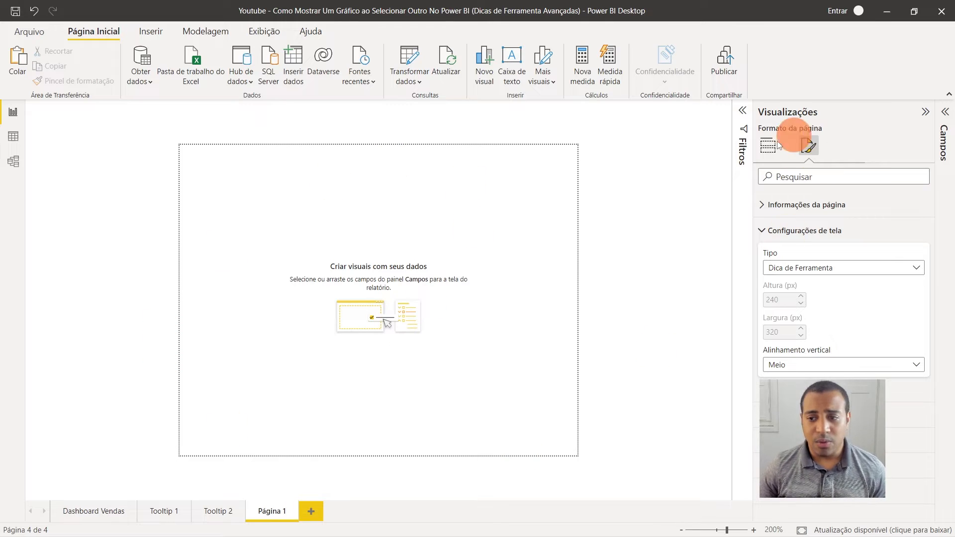
Insert a pie chart on the tooltip page and enlarge it to fill the whole canvas.
click(769, 156)
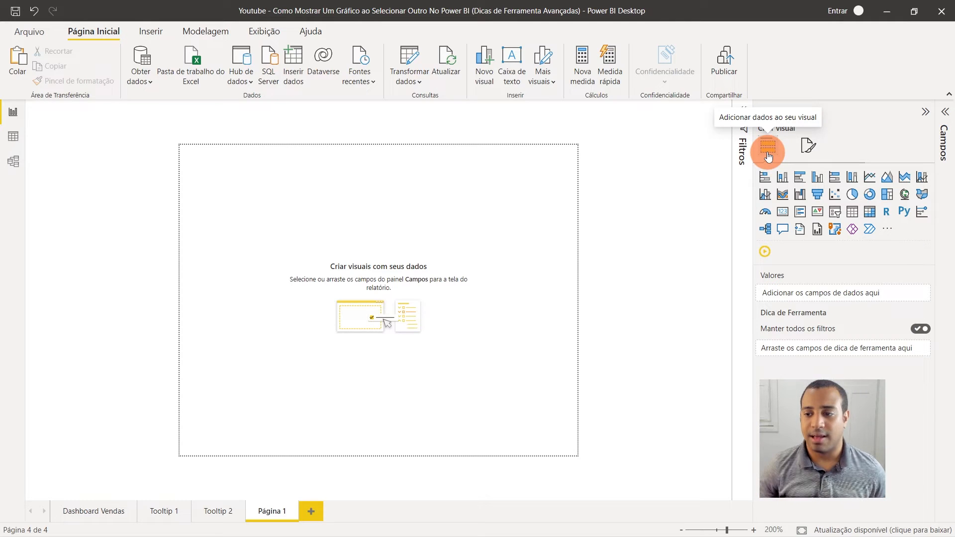
click(853, 194)
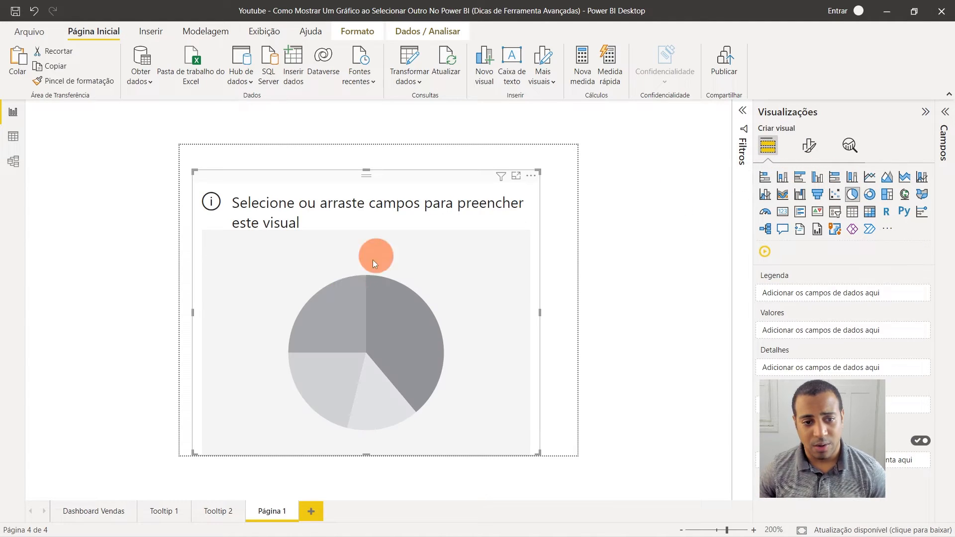
drag(527, 430, 609, 465)
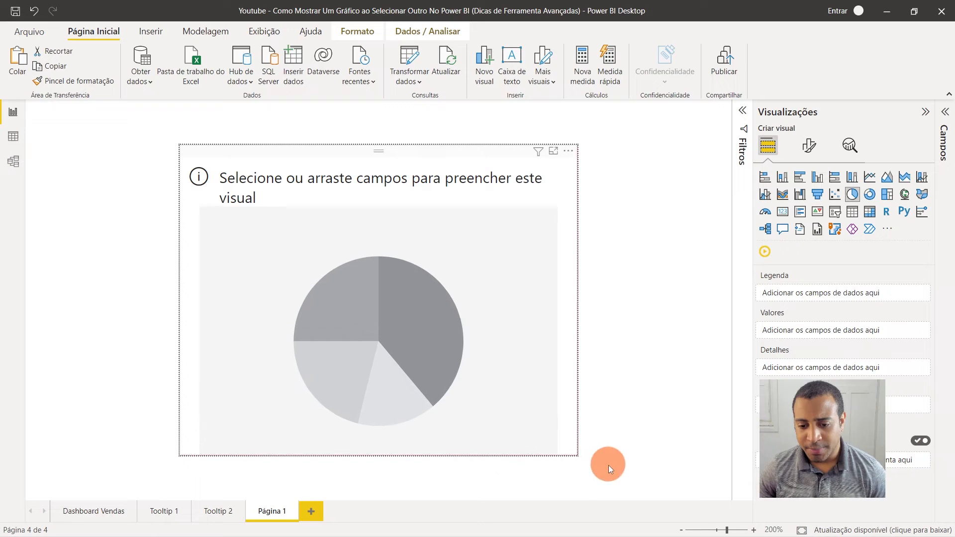
Fill the pie chart with Faturamento from TabelaVendas as values and Países from Região as legend.
click(945, 119)
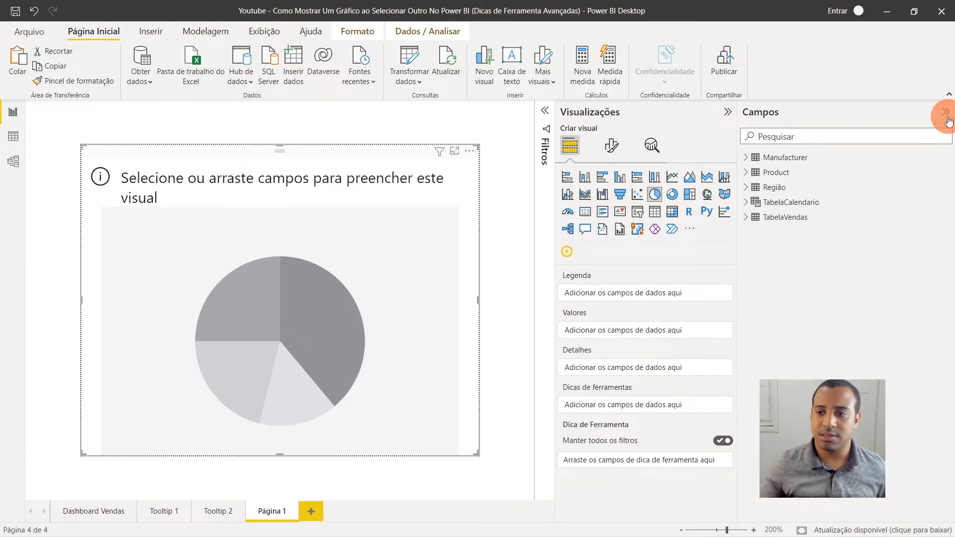
click(747, 219)
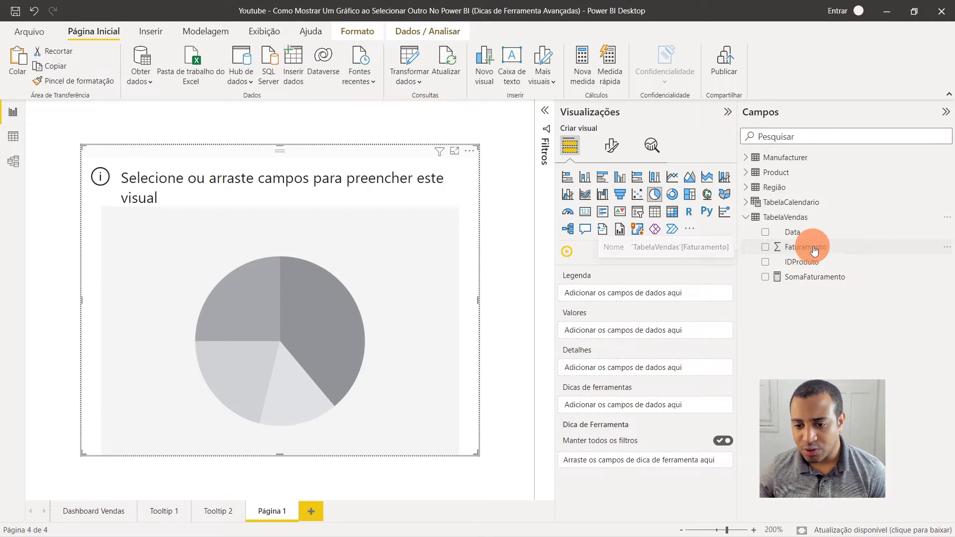
drag(814, 251, 662, 328)
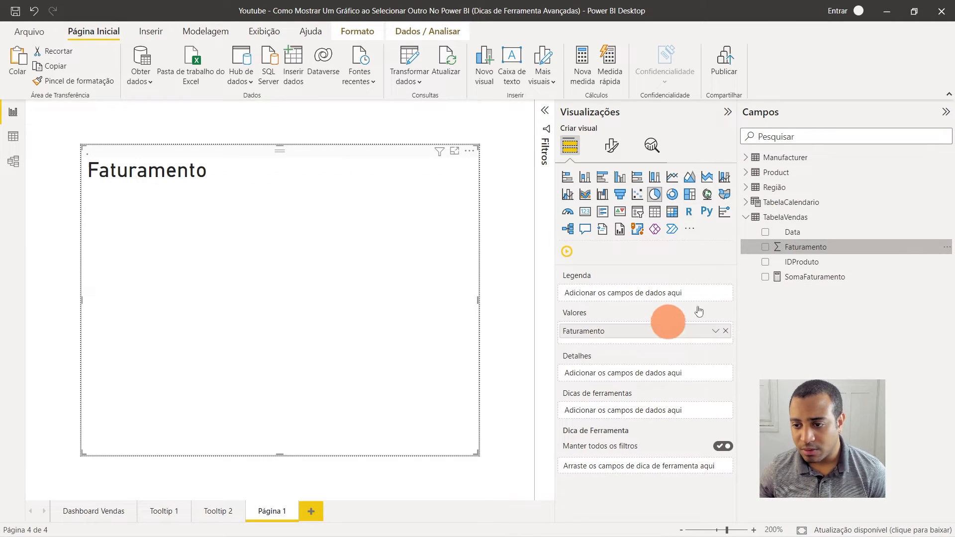
click(749, 187)
drag(846, 247, 642, 293)
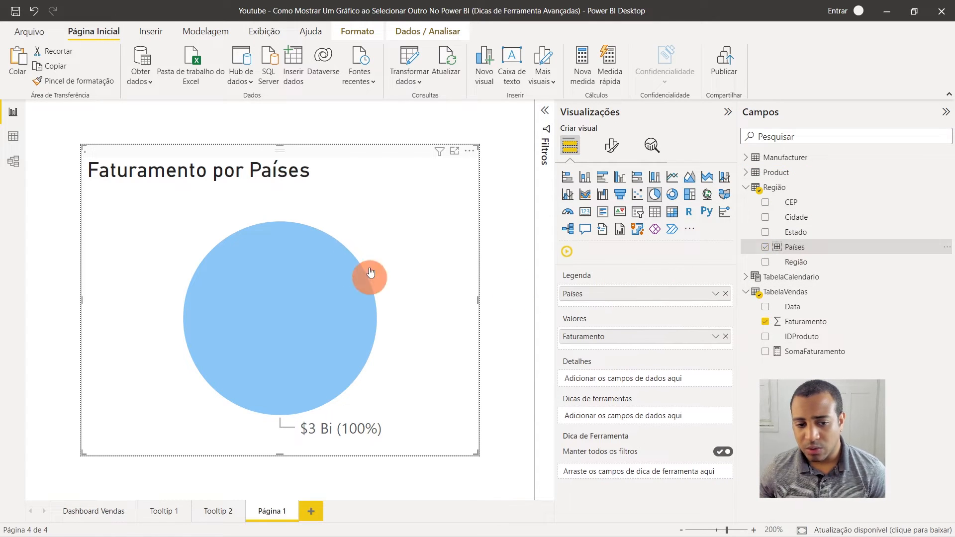
click(279, 298)
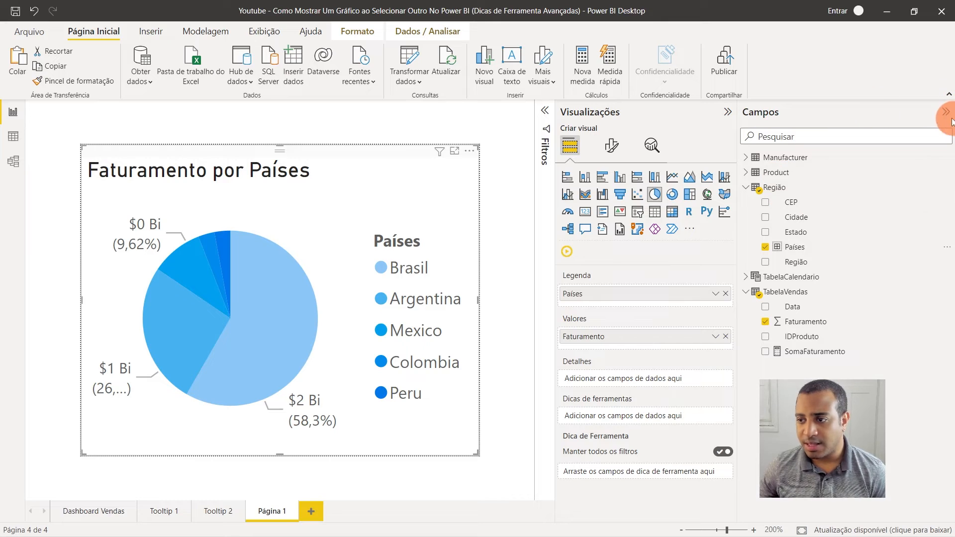
click(945, 112)
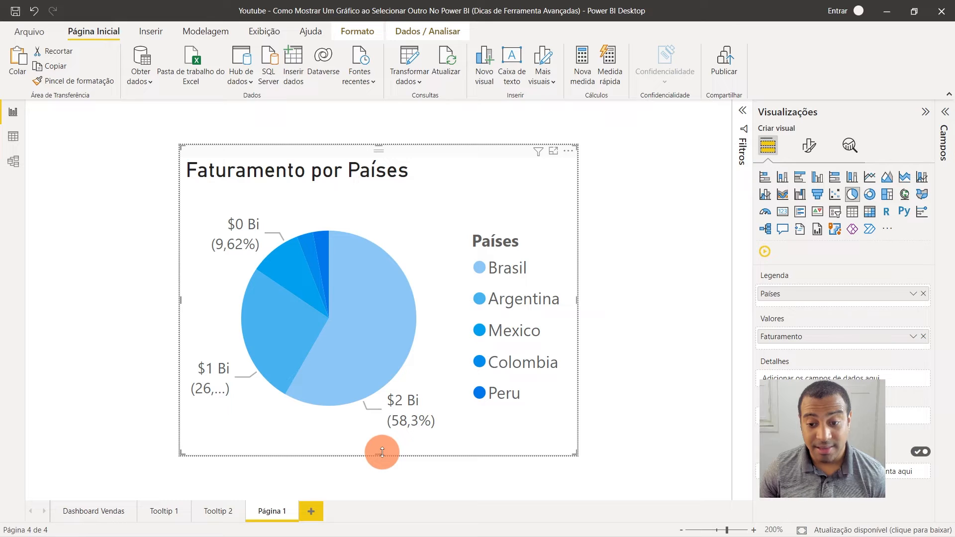
Free some canvas below the pie chart to select the page, and check whether its information settings allow use as a tooltip.
drag(382, 451, 387, 395)
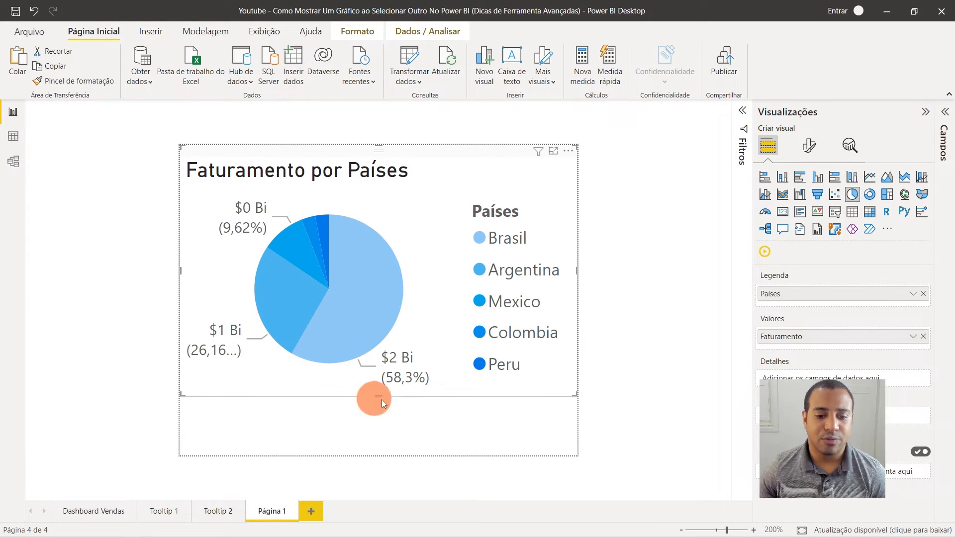
click(406, 438)
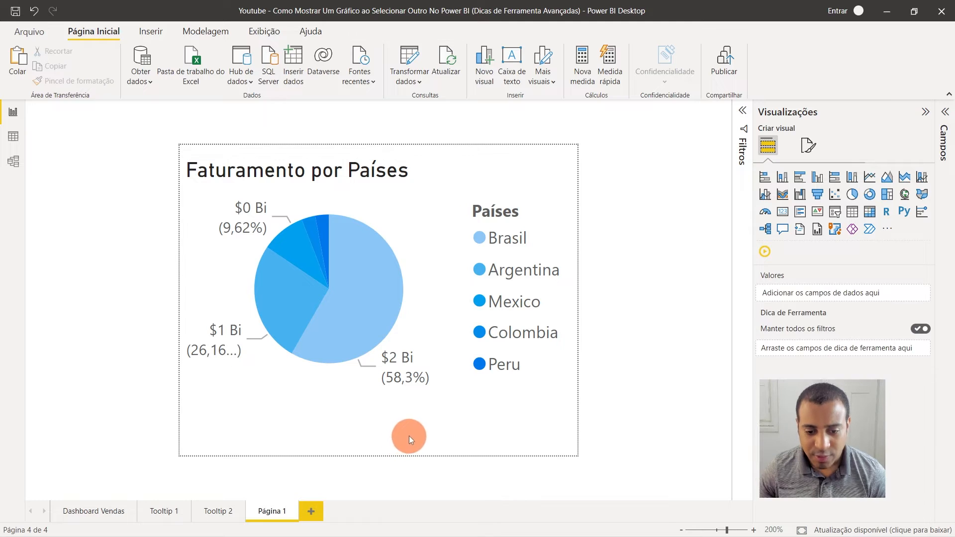
click(807, 154)
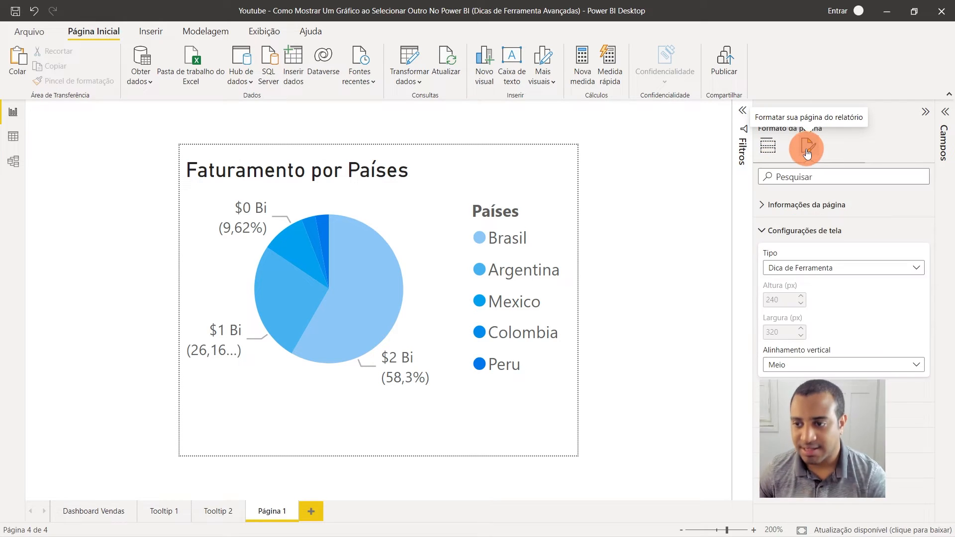
click(761, 232)
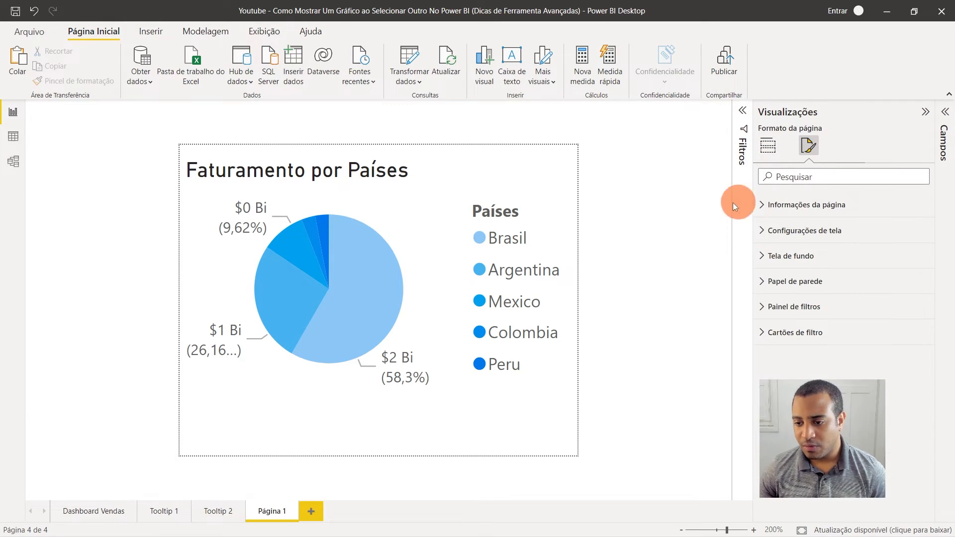
click(804, 232)
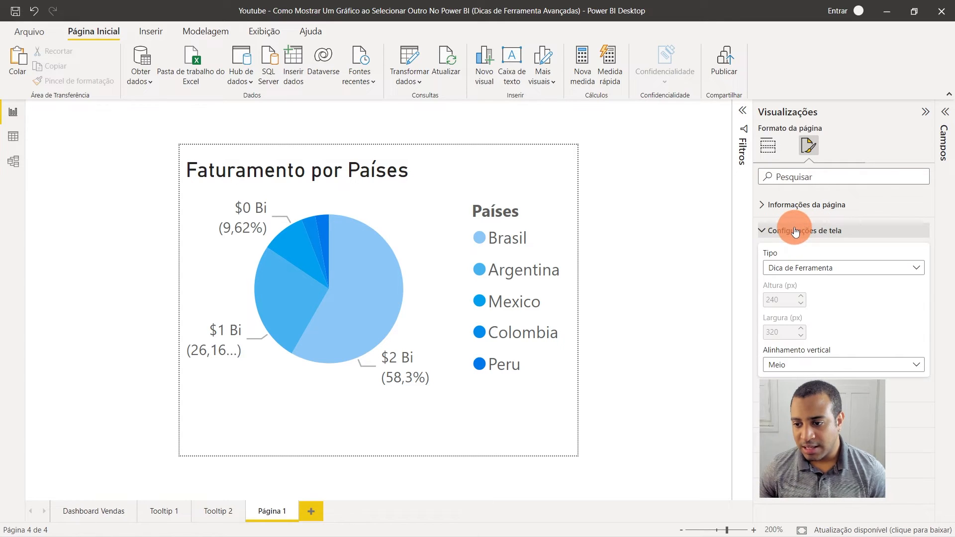
click(805, 232)
click(799, 204)
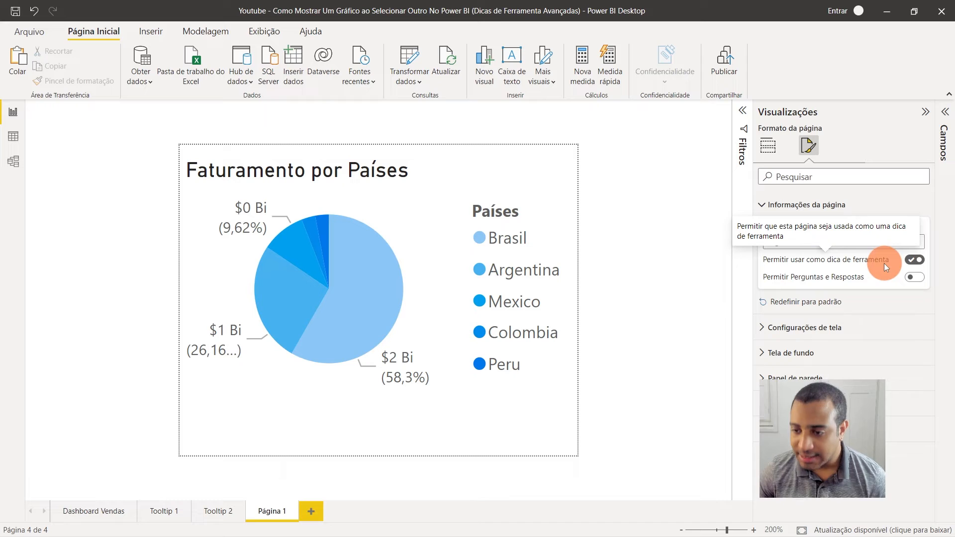
Stretch the pie chart back to the full page height and rename the page as Dica de Ferramenta.
click(540, 183)
drag(381, 395, 379, 454)
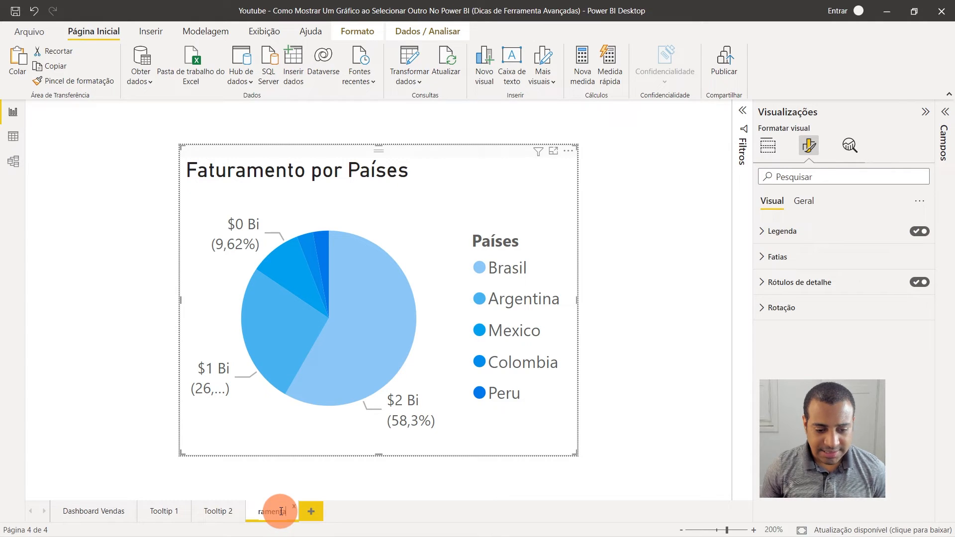
key(Return)
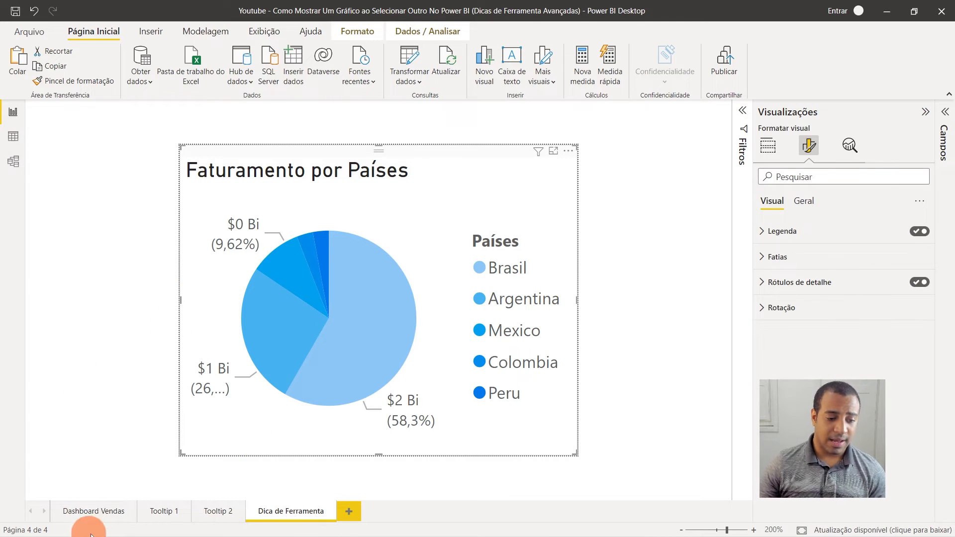
Return to the Dashboard Vendas page.
click(93, 505)
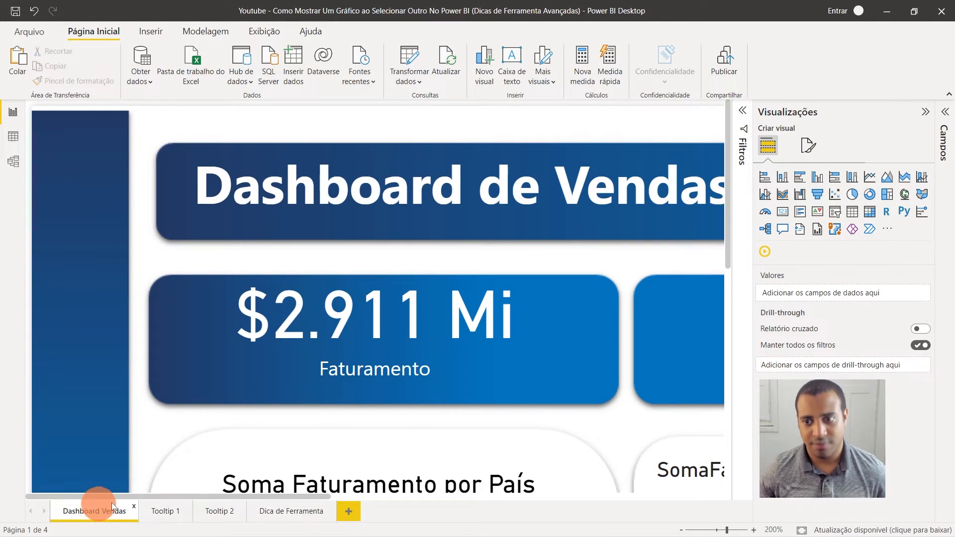
ctrl+scroll(595, 344, down, 9)
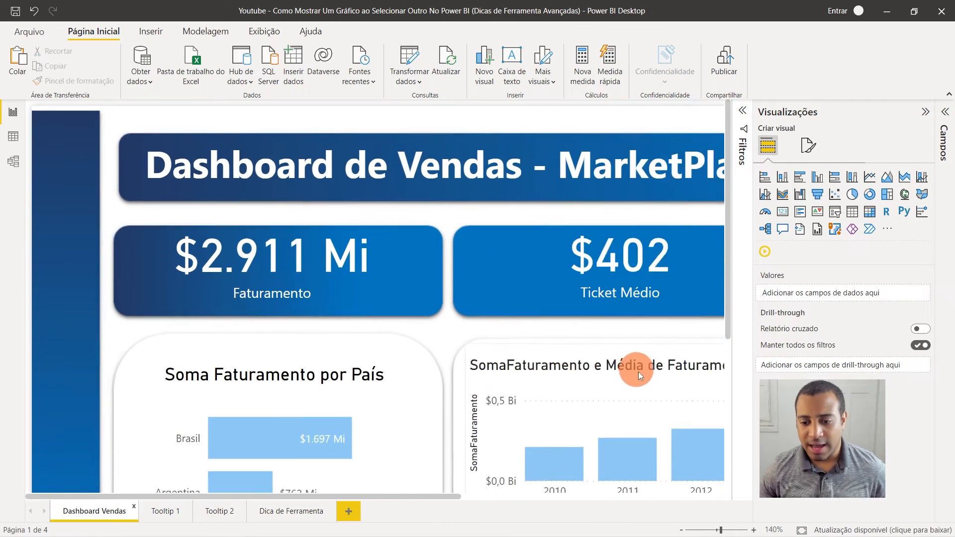
ctrl+scroll(642, 374, down, 3)
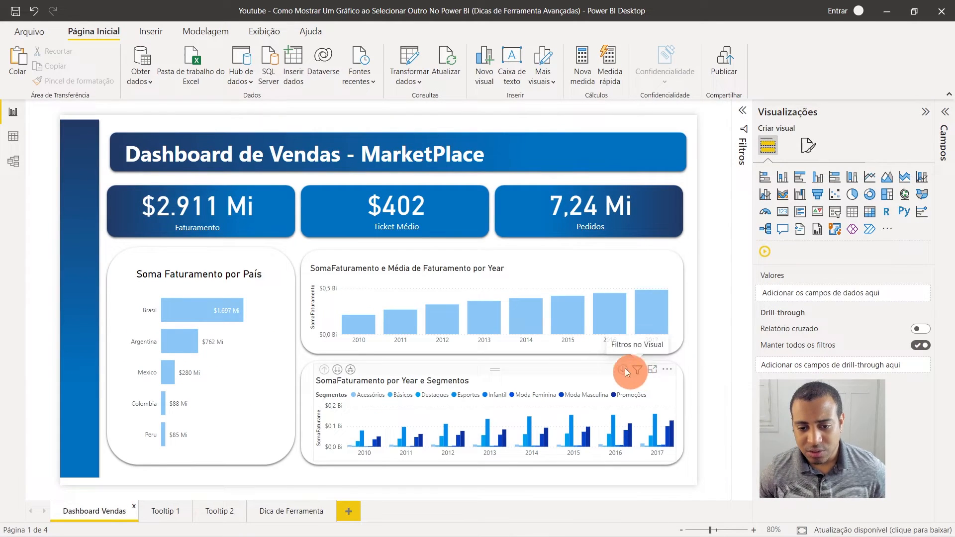
Set the tooltip of the SomaFaturamento e Média de Faturamento por Year chart to the Dica de Ferramenta report page and preview it over the bars.
mouse_move(534, 323)
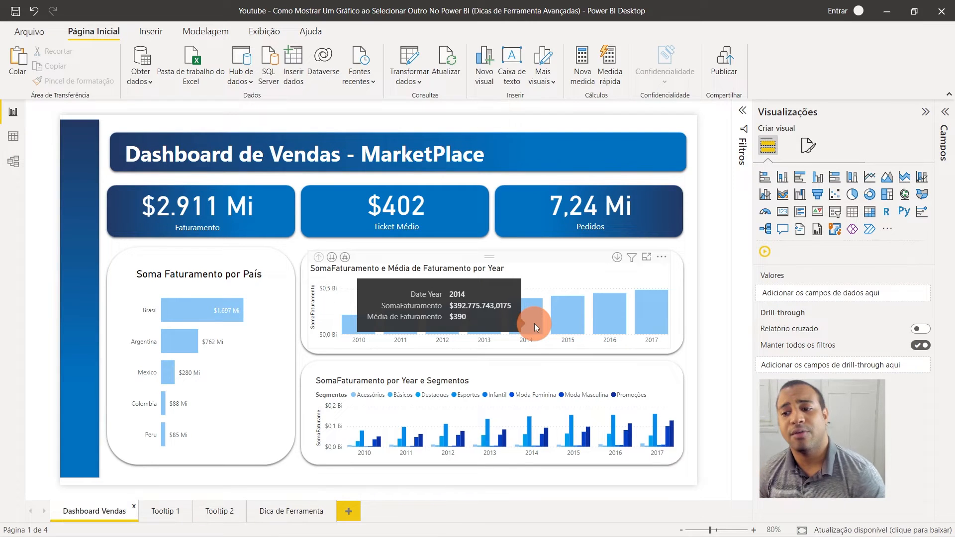
click(529, 262)
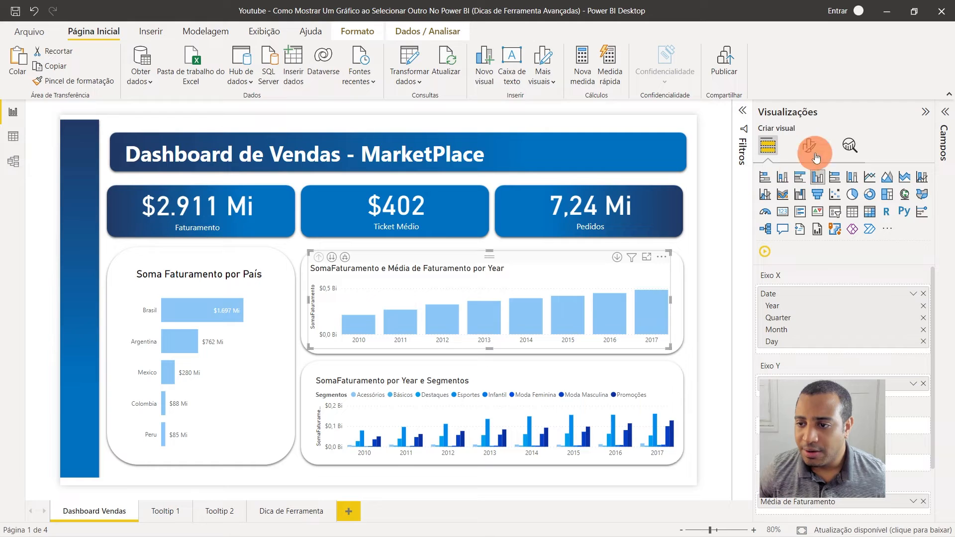
click(809, 145)
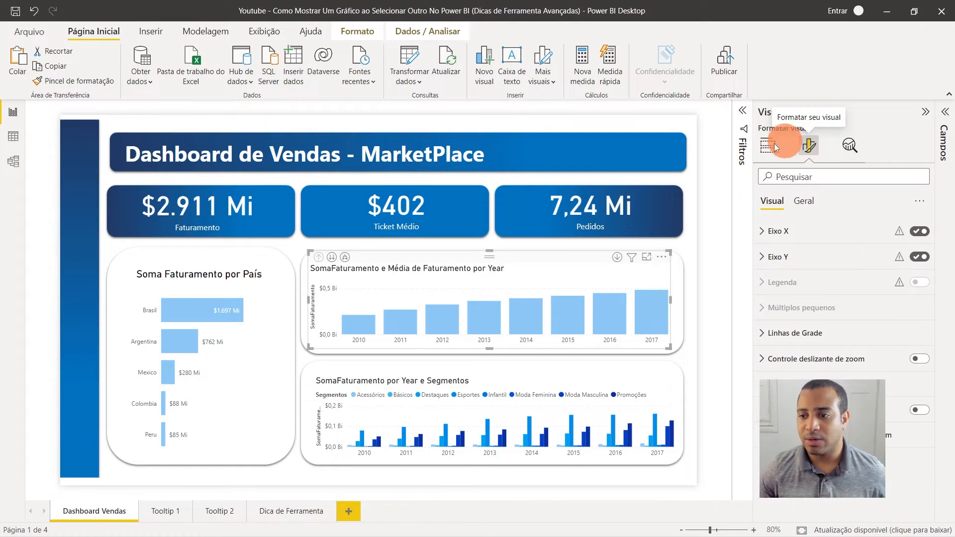
click(804, 201)
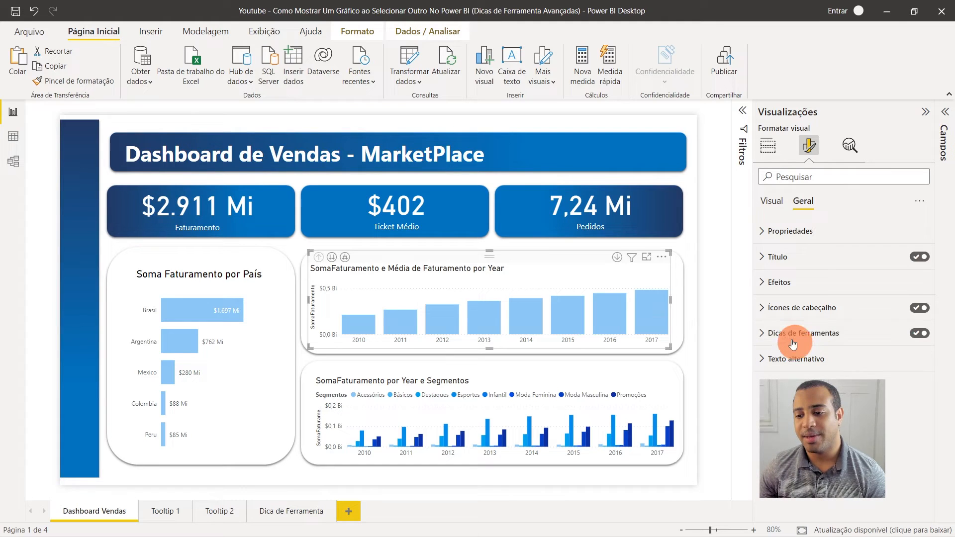
click(768, 333)
scroll(867, 341, down, 1)
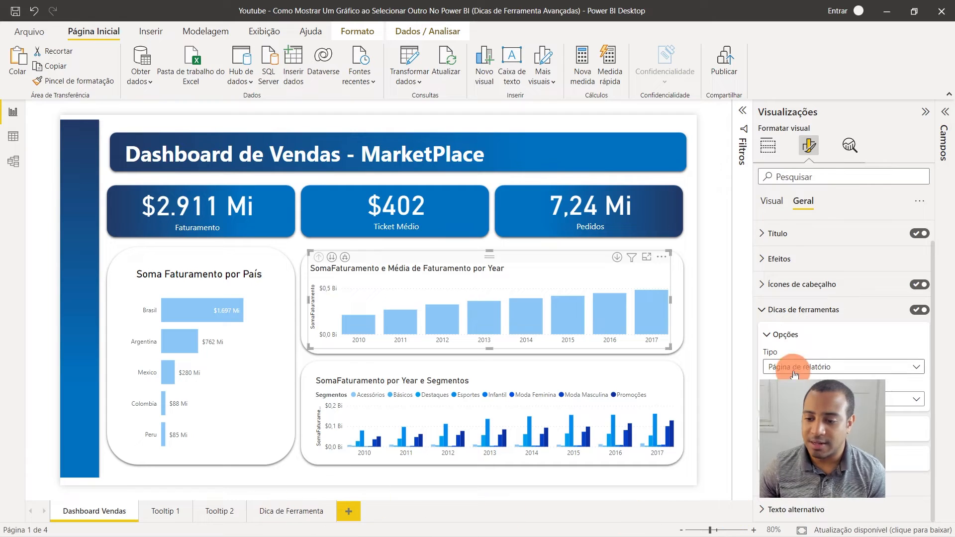
click(796, 400)
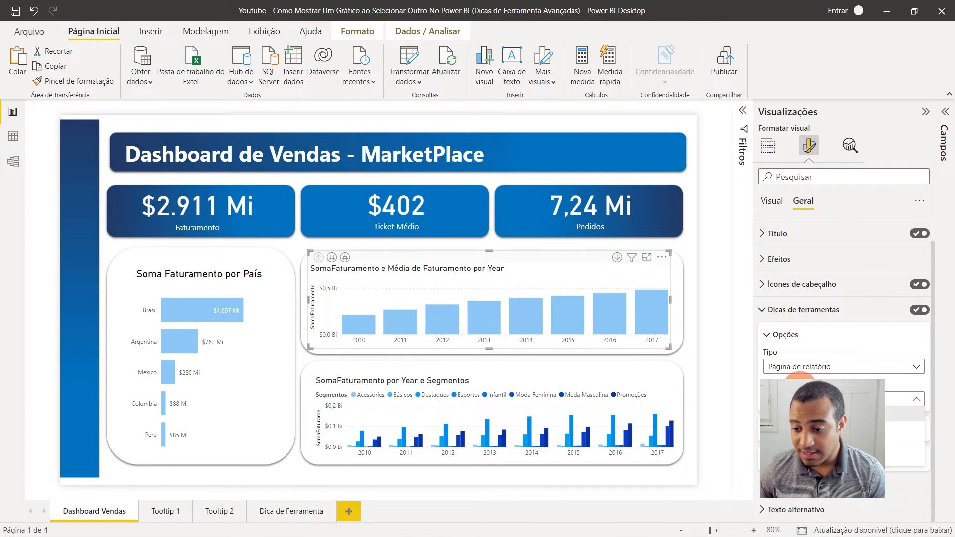
click(796, 459)
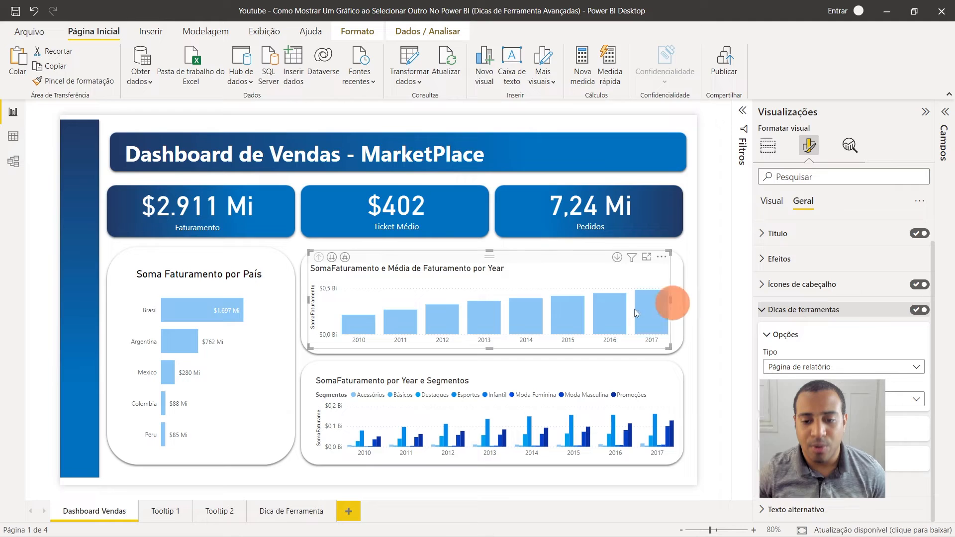
mouse_move(568, 319)
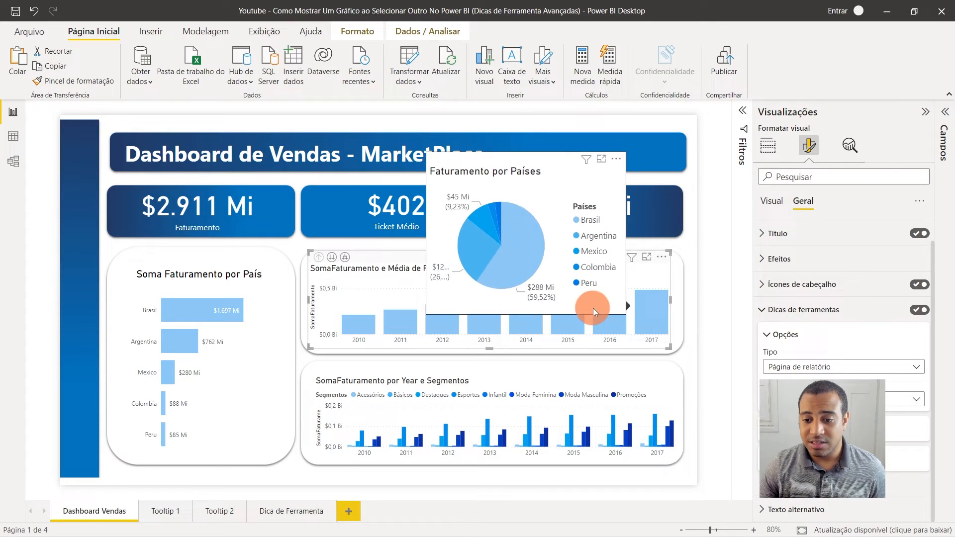
mouse_move(523, 306)
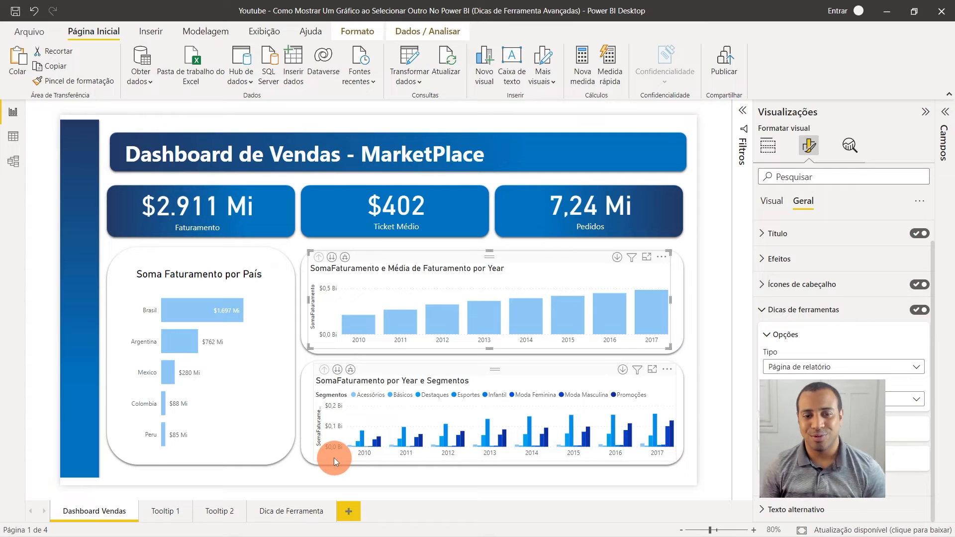
Add a new report page and set its canvas type to Personalizar.
click(345, 511)
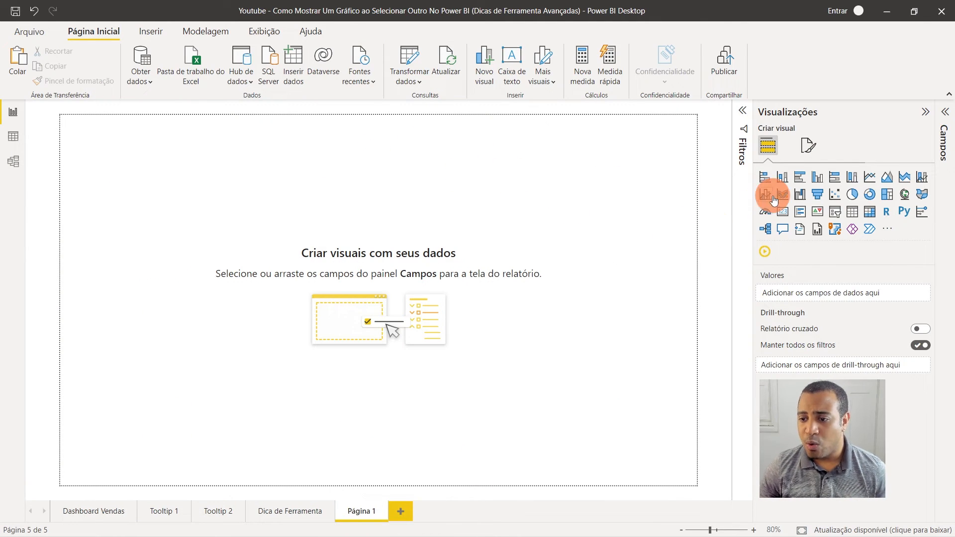
drag(754, 216, 804, 209)
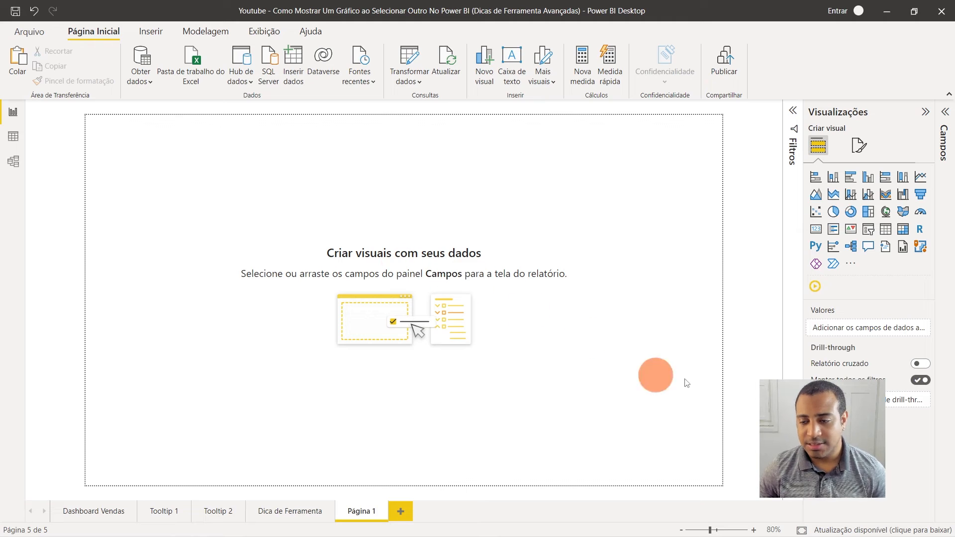
click(860, 144)
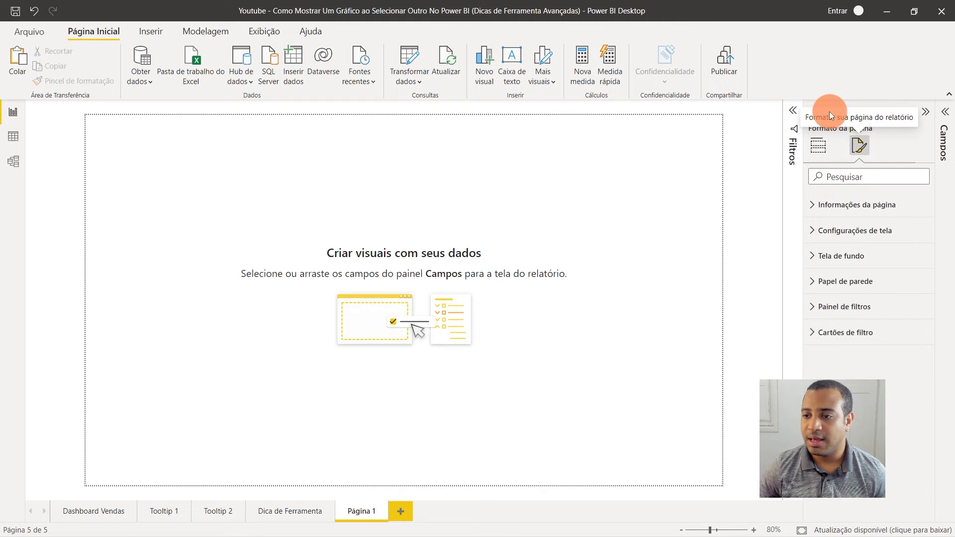
click(836, 231)
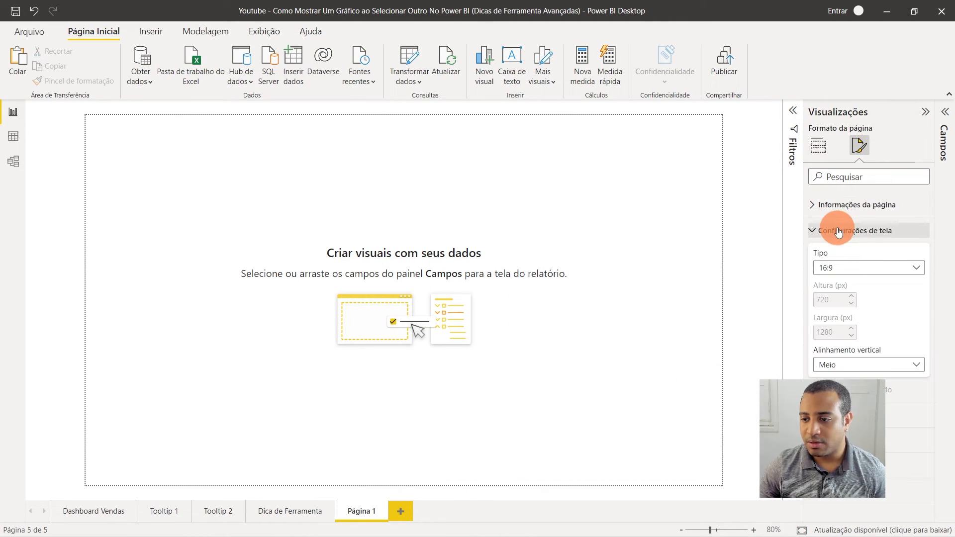
click(838, 267)
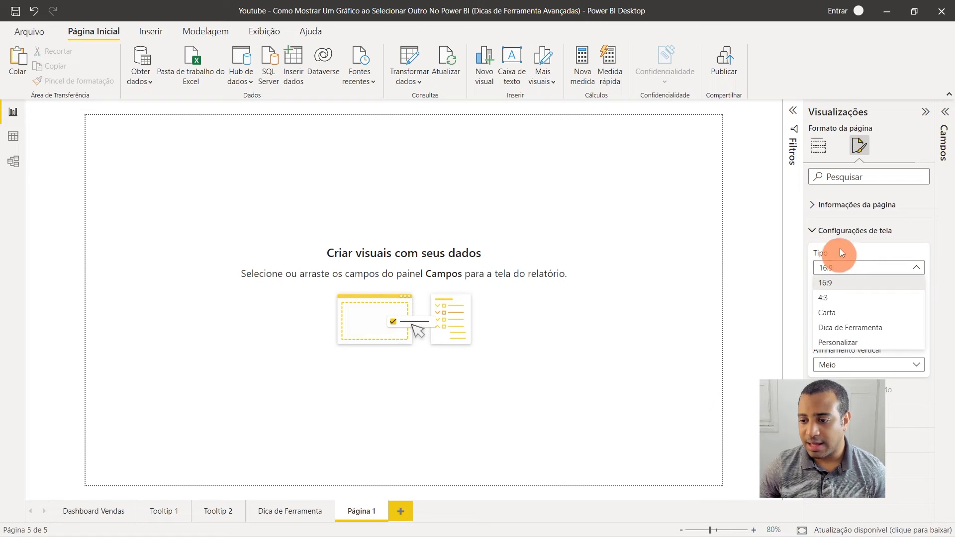
click(845, 343)
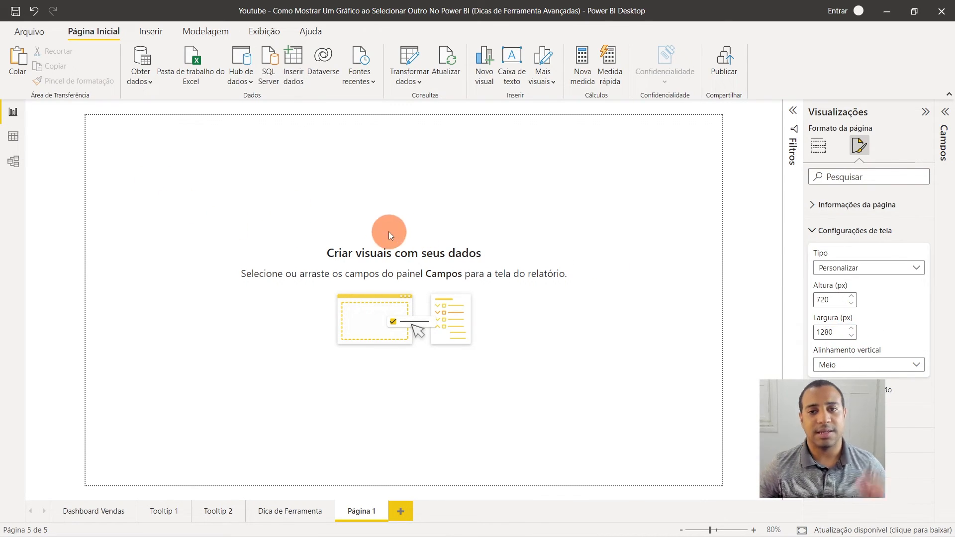
Set the new page's canvas width to 320 px and its height to 440 px.
double_click(827, 299)
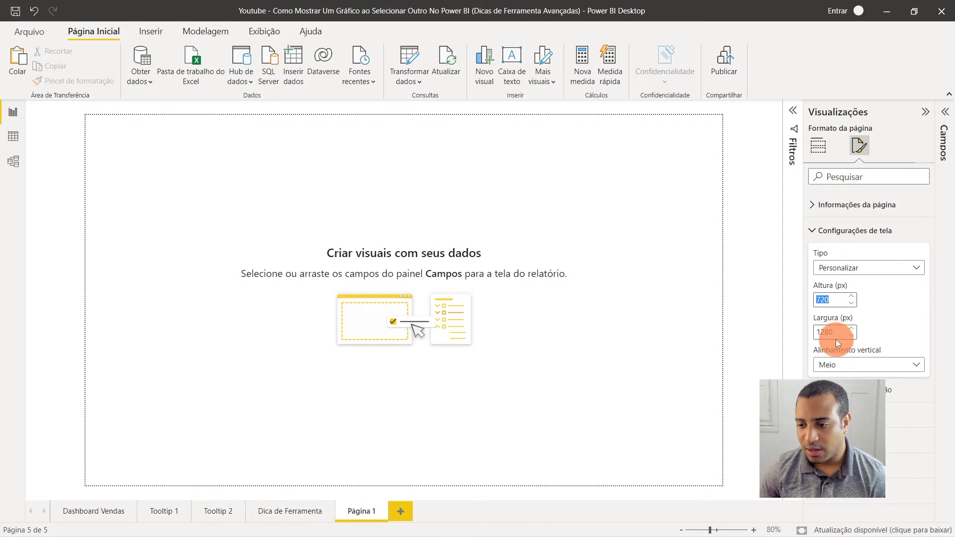
text(320)
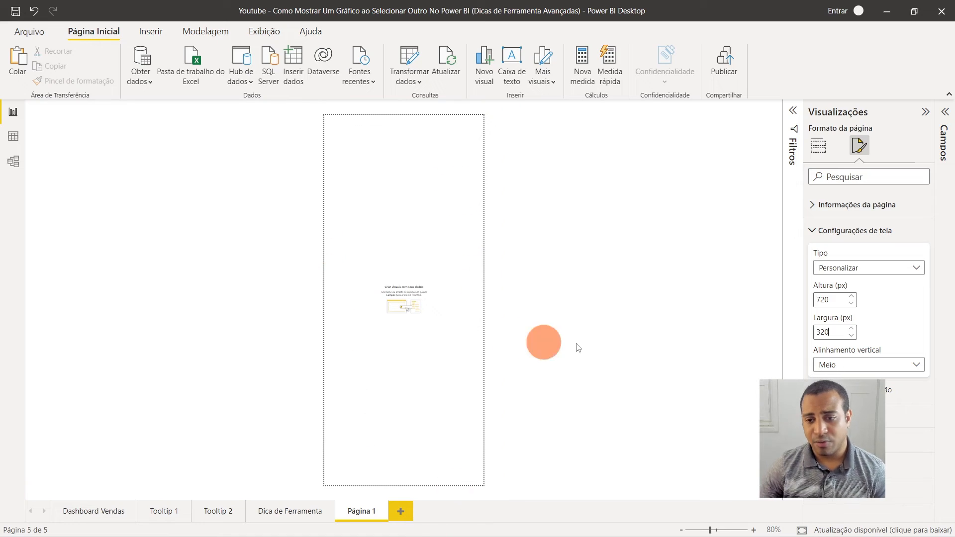
drag(842, 299, 821, 298)
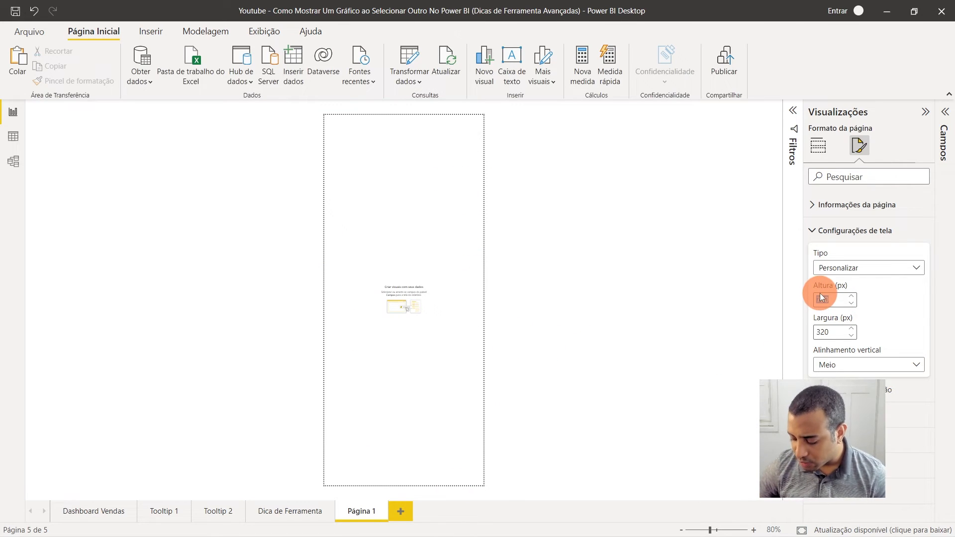
text(40)
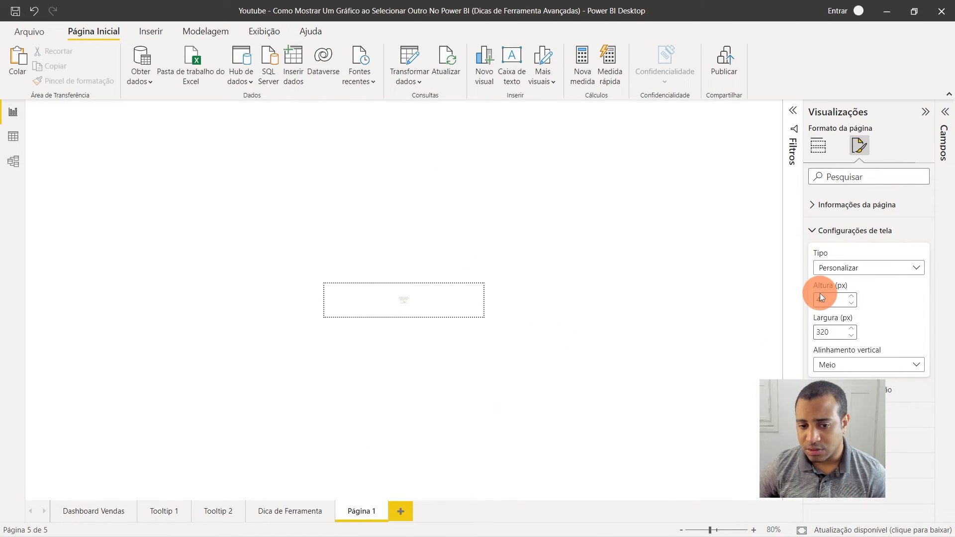
text(0)
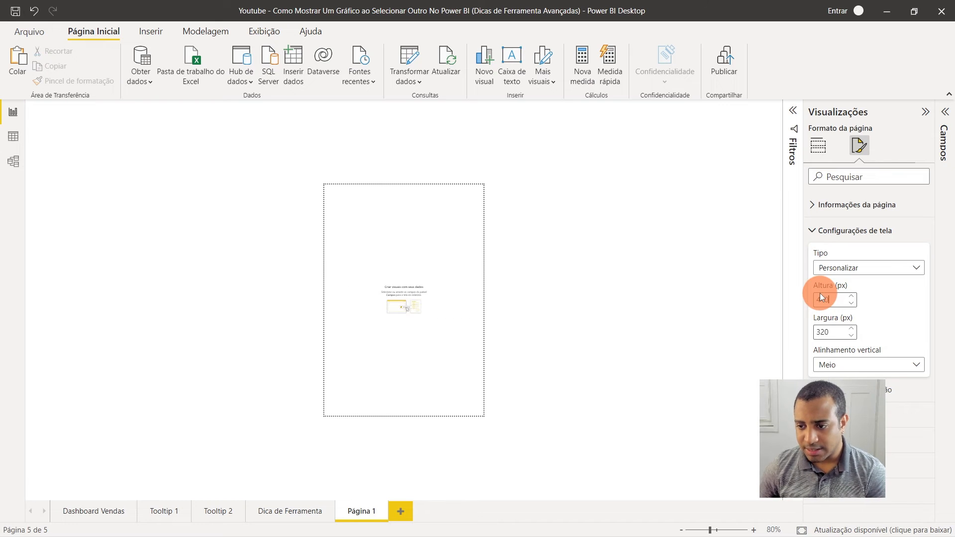
Insert a multi-row card on the new page and stretch it to fill the whole canvas.
click(404, 314)
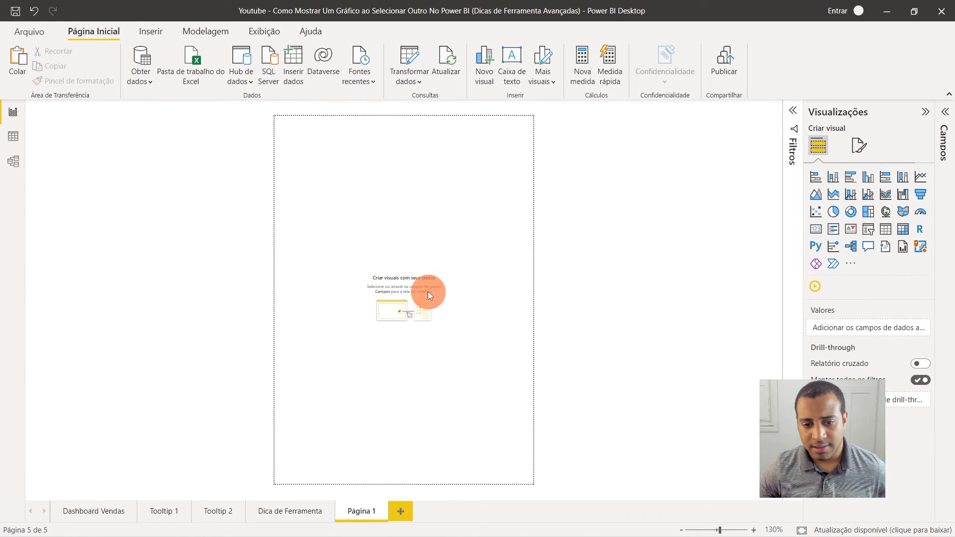
click(838, 233)
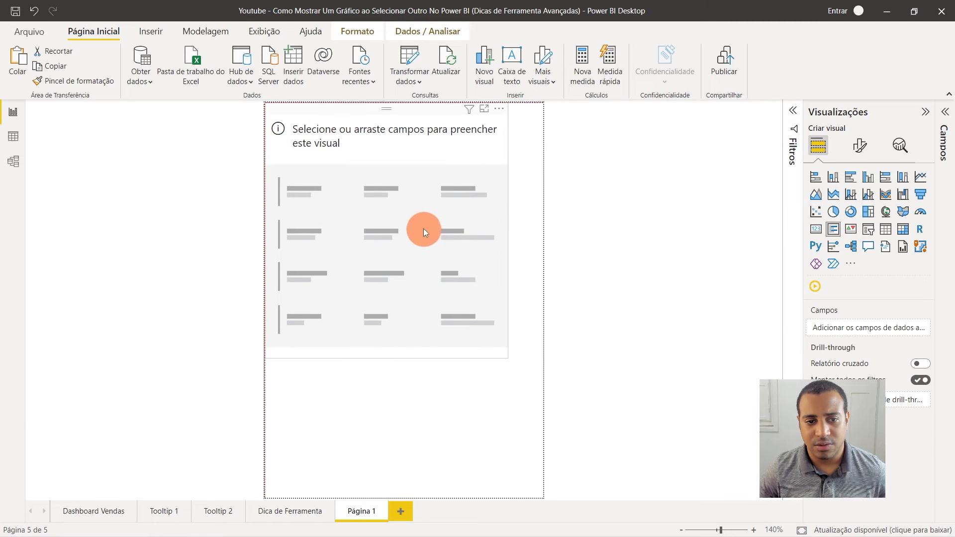
drag(513, 364, 591, 528)
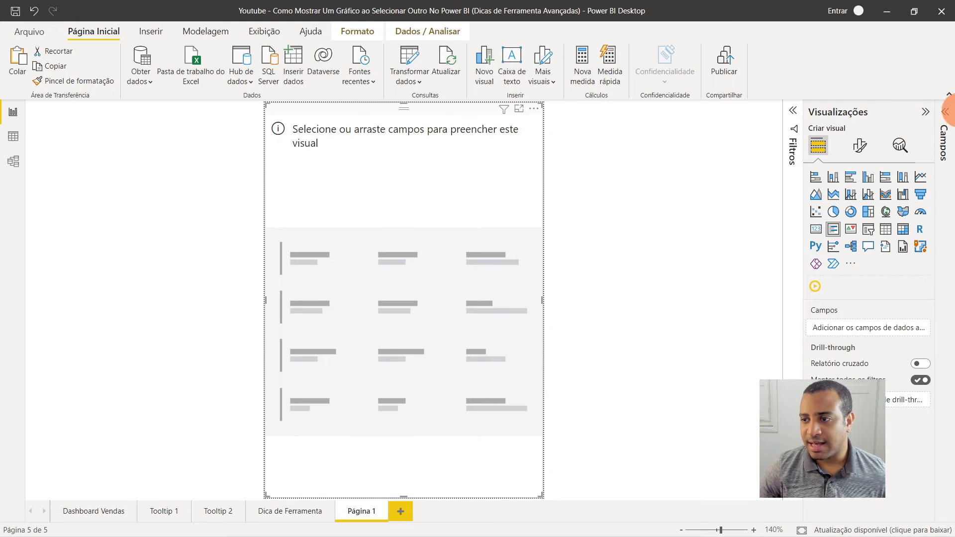
Fill the multi-row card with Países from Região and Faturamento from TabelaVendas.
click(947, 114)
click(747, 219)
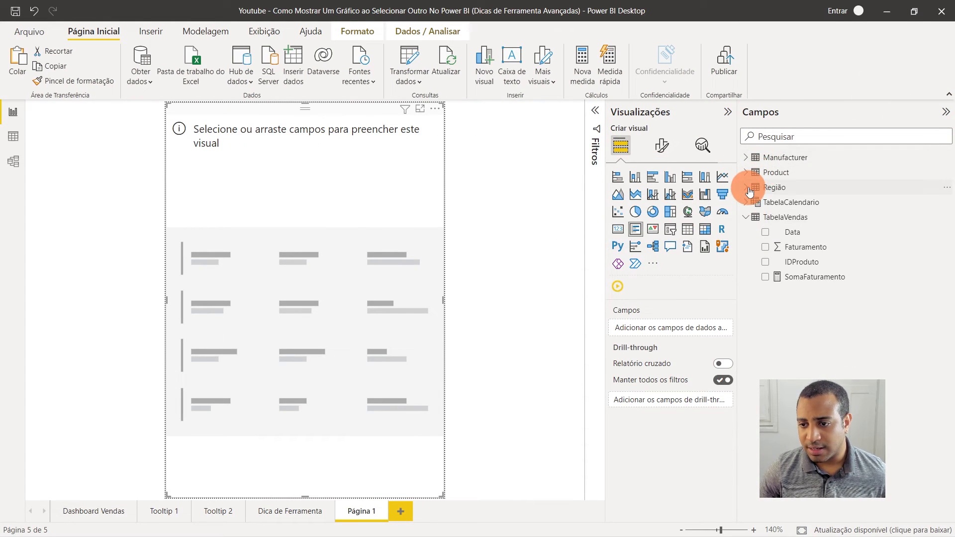
click(747, 187)
drag(791, 247, 641, 331)
drag(796, 322, 711, 354)
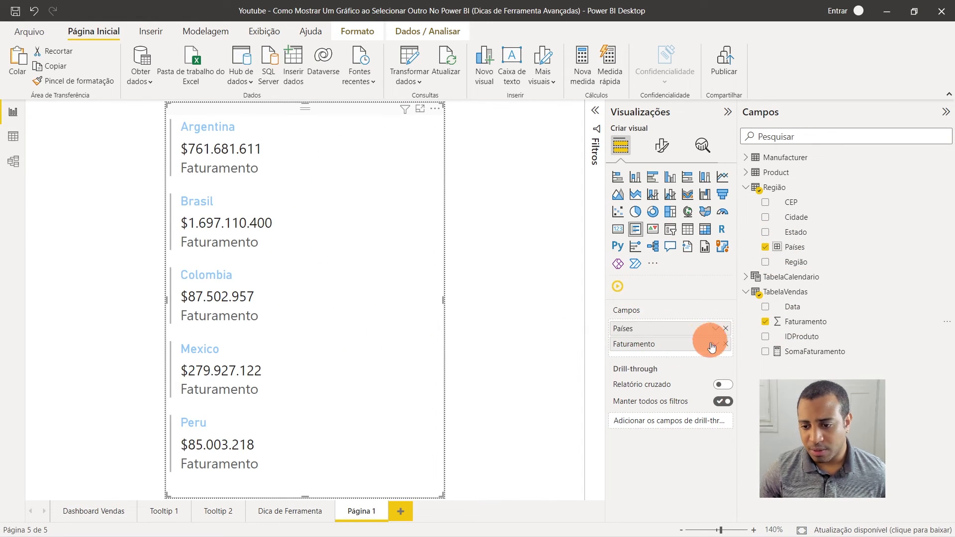
Add Faturamento to the card a second time, aggregate it as an average, and rename that field Ticket Médio.
drag(795, 321, 699, 354)
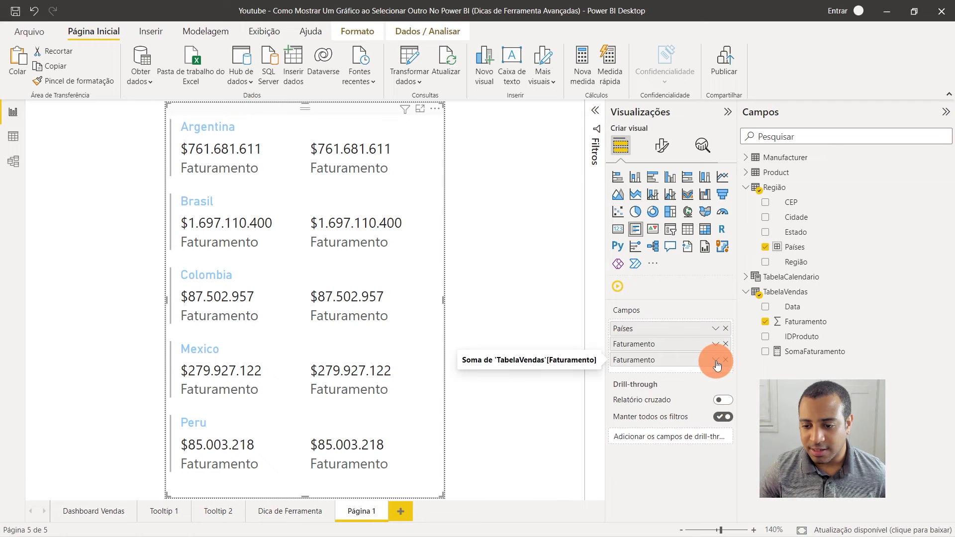
click(715, 361)
click(758, 221)
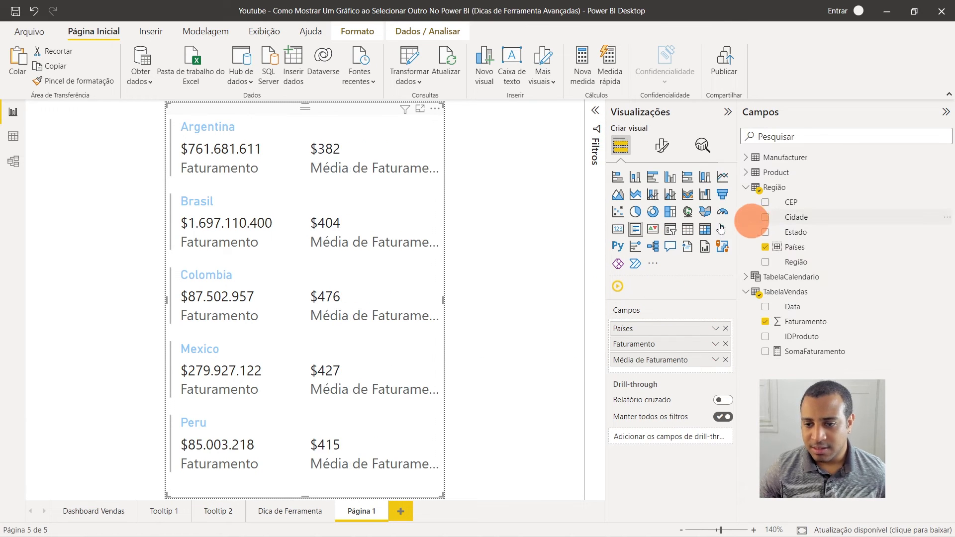
double_click(655, 360)
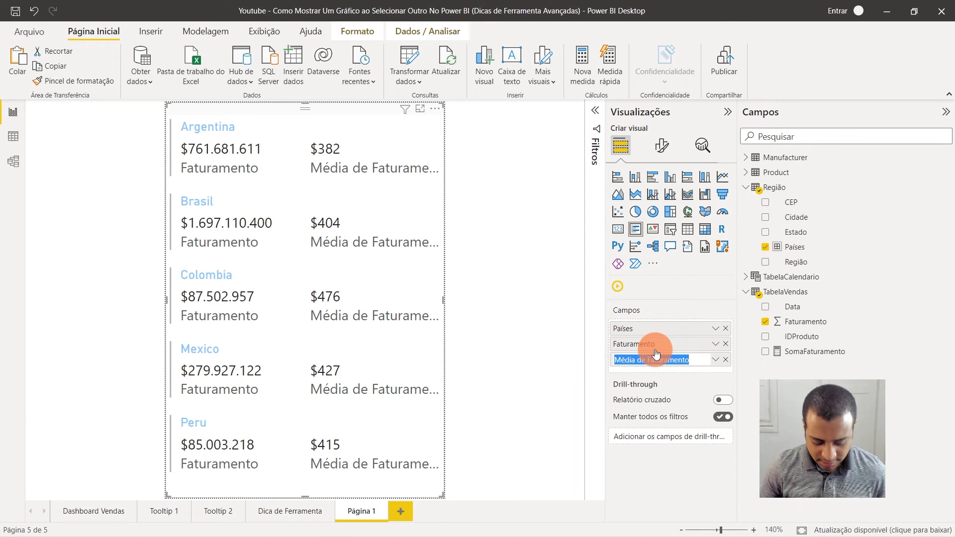
text(Ticket Médio)
key(Return)
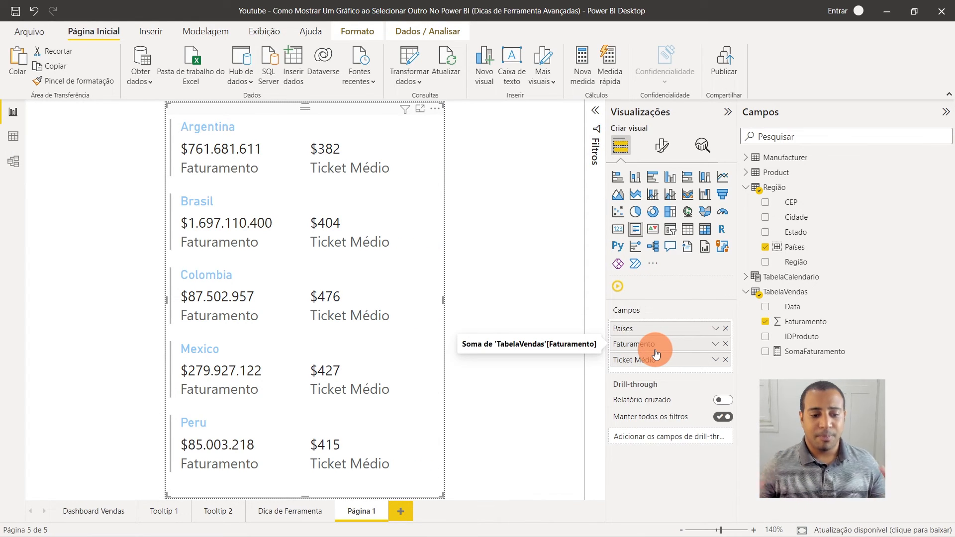
Review the page's canvas type options, keeping Personalizar, and allow the page to be used as a tooltip.
click(489, 315)
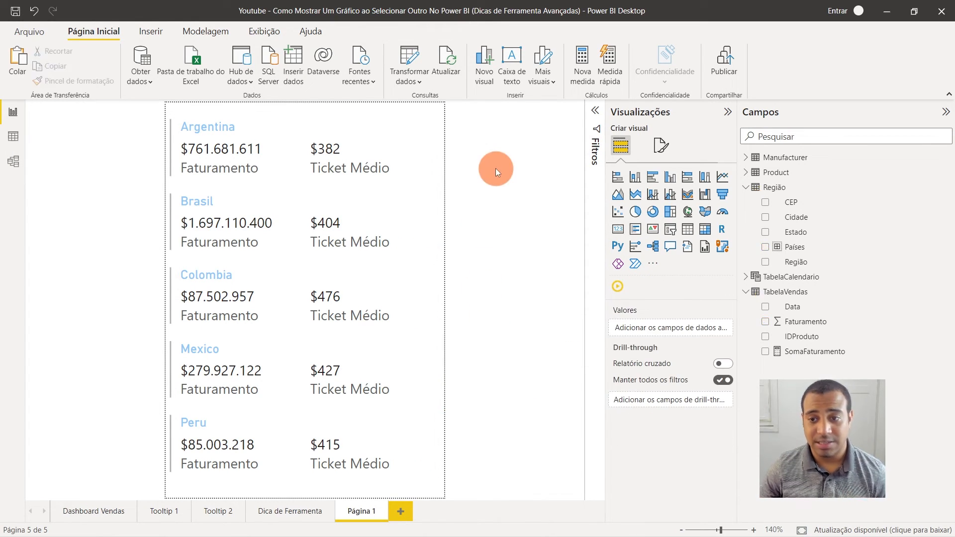
click(665, 148)
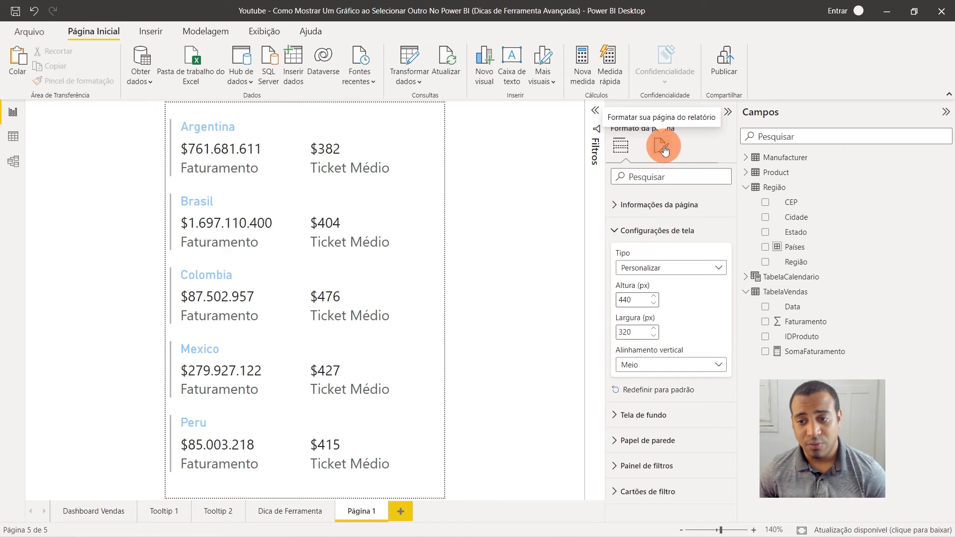
click(665, 205)
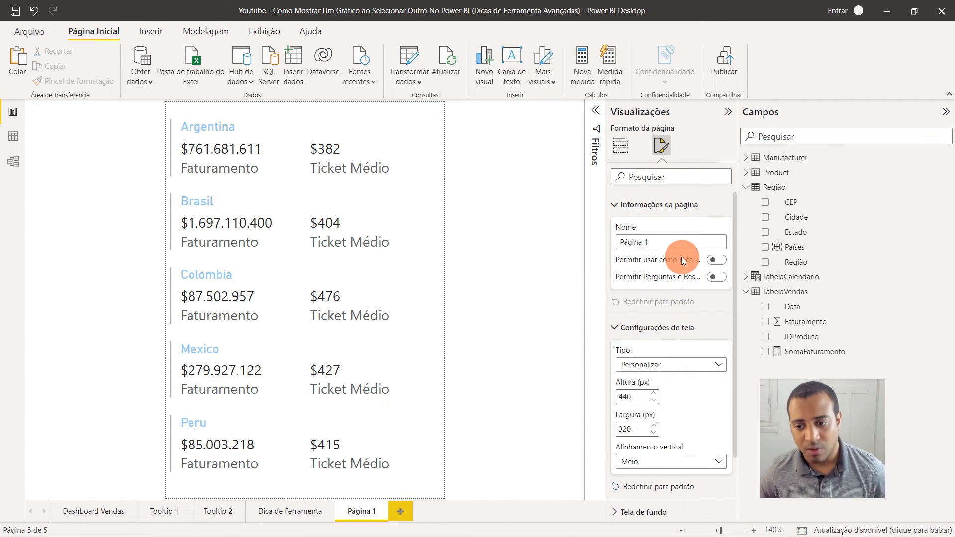
click(635, 367)
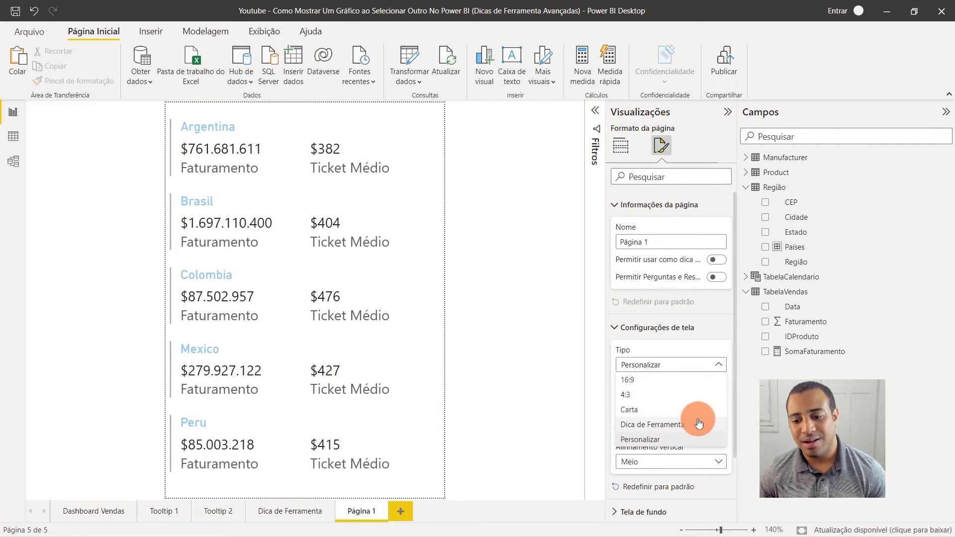
click(672, 329)
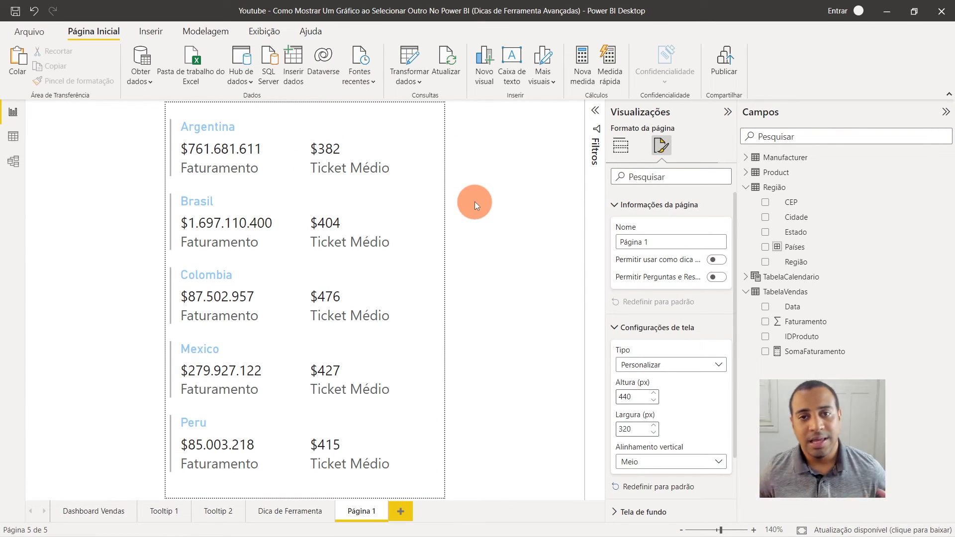
click(714, 260)
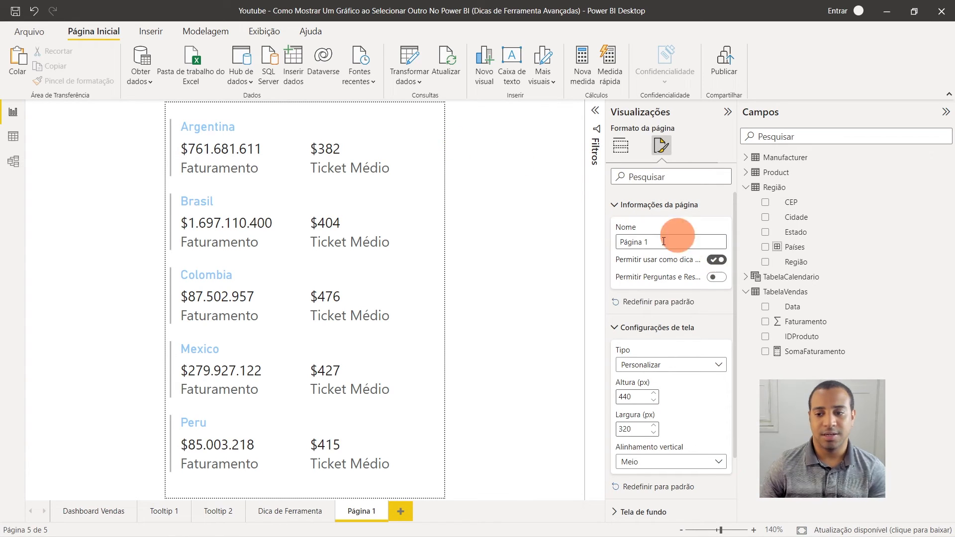
Collapse the page's canvas settings and rename the page as Dica de Ferramenta 2.
click(636, 331)
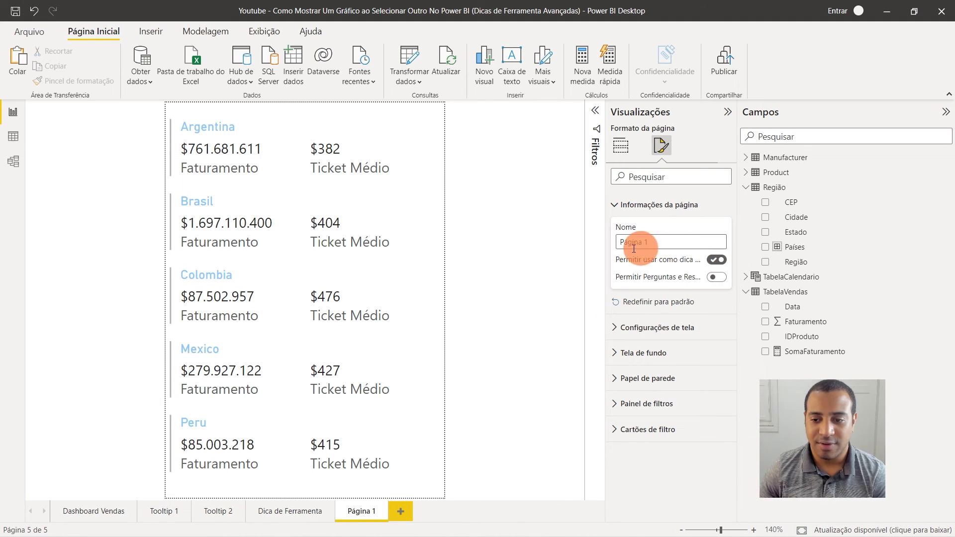
double_click(365, 510)
text(Dica)
text( de Ferrament)
text(a)
text( 2)
key(Return)
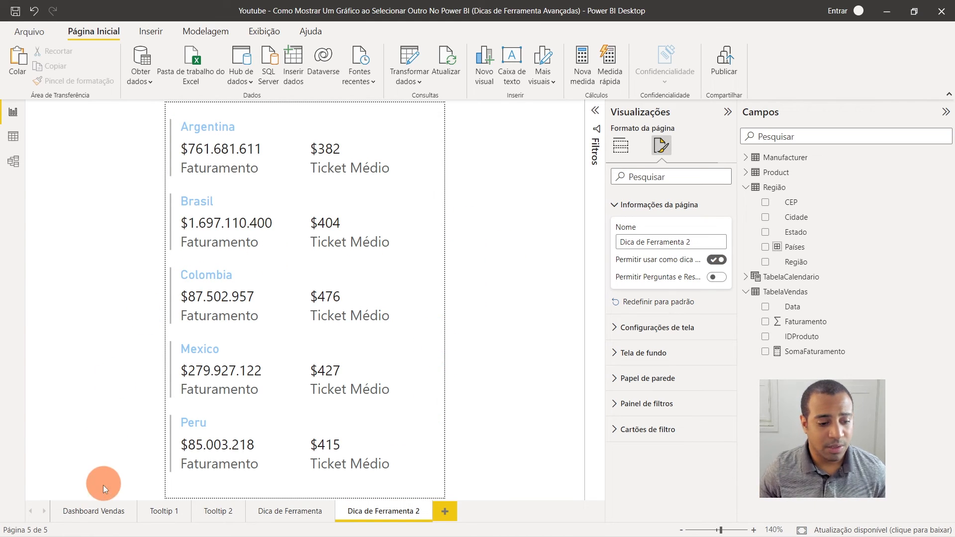
On Dashboard Vendas, assign Dica de Ferramenta 2 as the tooltip page of the SomaFaturamento por Year e Segmentos chart.
click(96, 508)
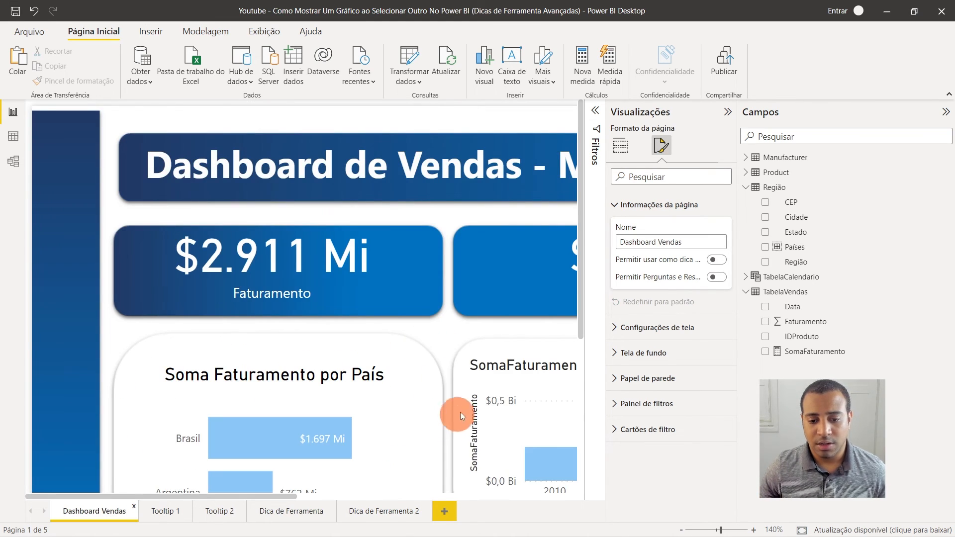
scroll(469, 409, down, 3)
click(476, 391)
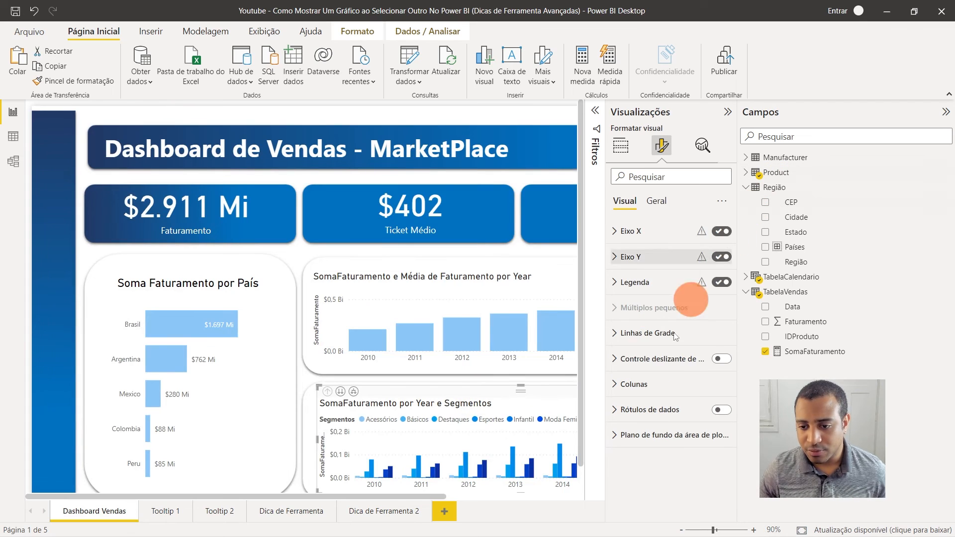
click(656, 200)
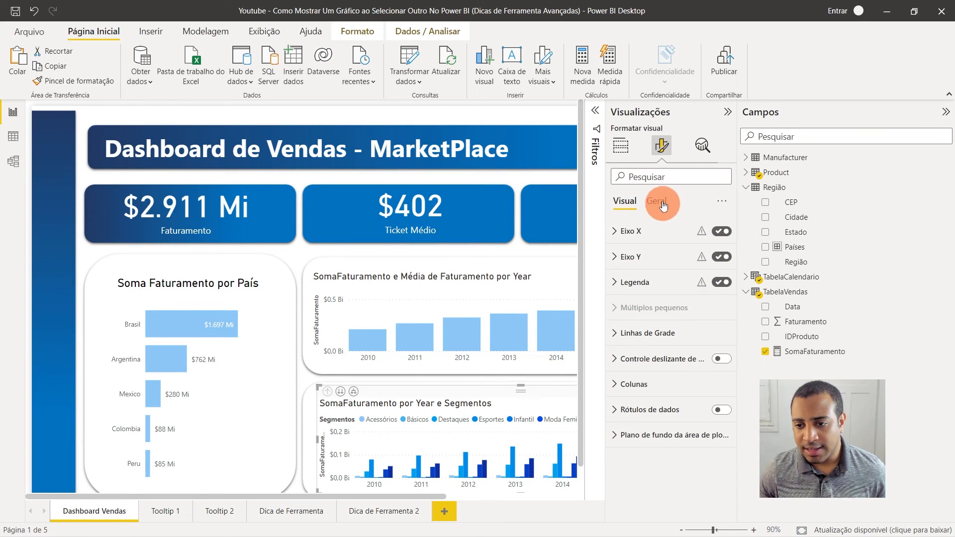
click(656, 334)
scroll(655, 337, down, 1)
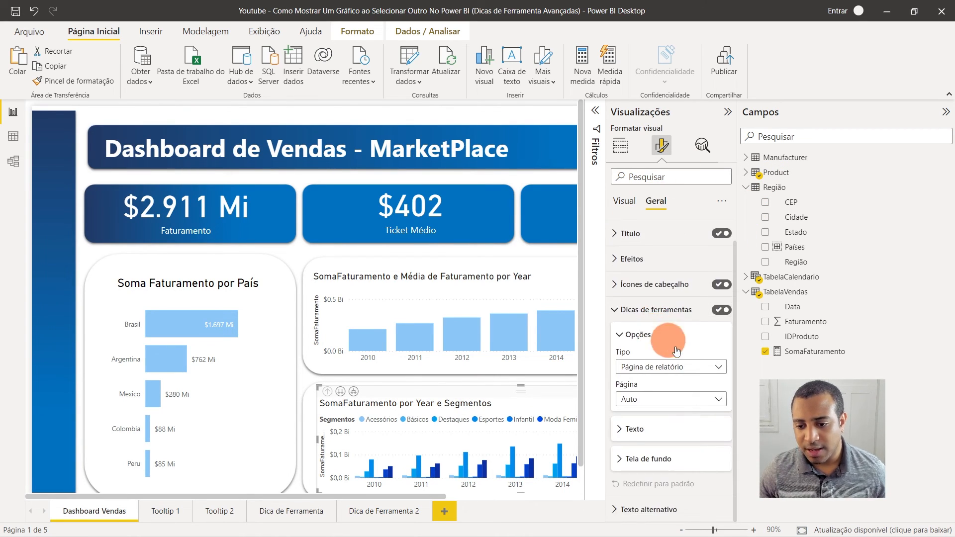
click(628, 401)
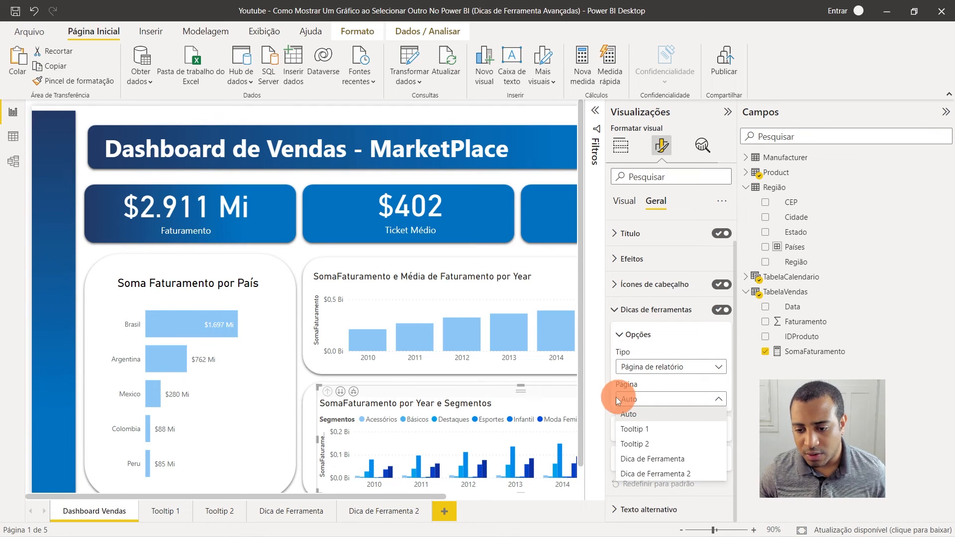
click(443, 302)
Preview the report-page tooltip on the 2012 columns of the Year e Segmentos chart.
scroll(446, 294, down, 2)
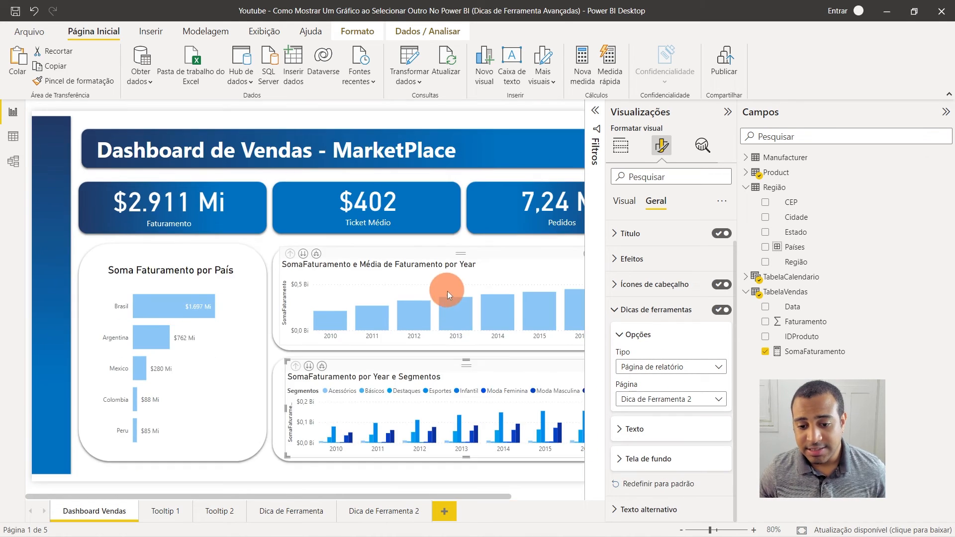
mouse_move(398, 420)
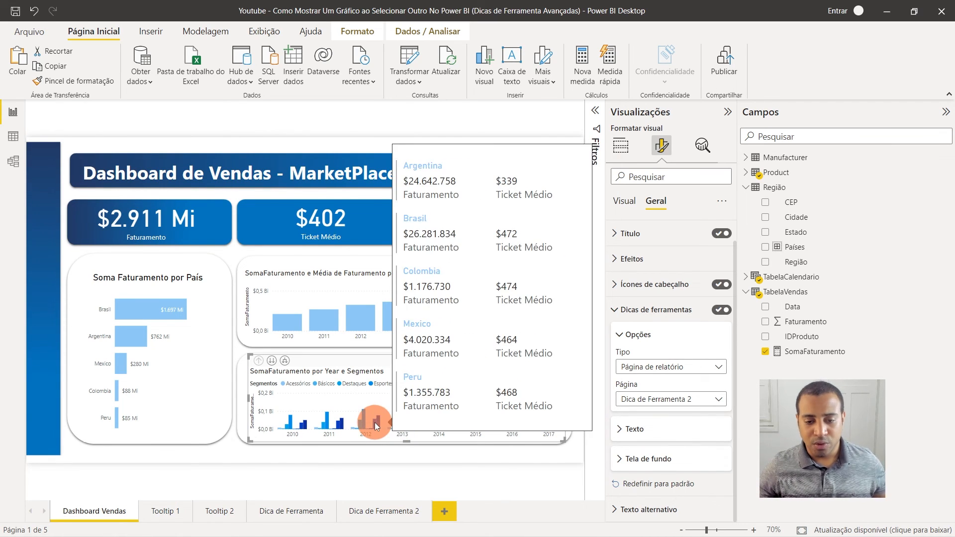
mouse_move(359, 417)
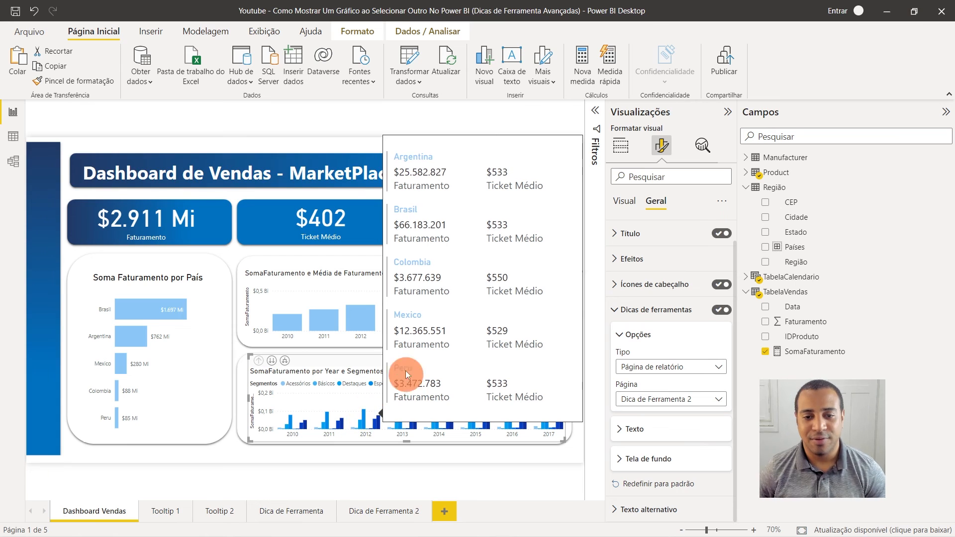
Collapse the Visualizações and Campos panes to give the dashboard more room.
click(731, 112)
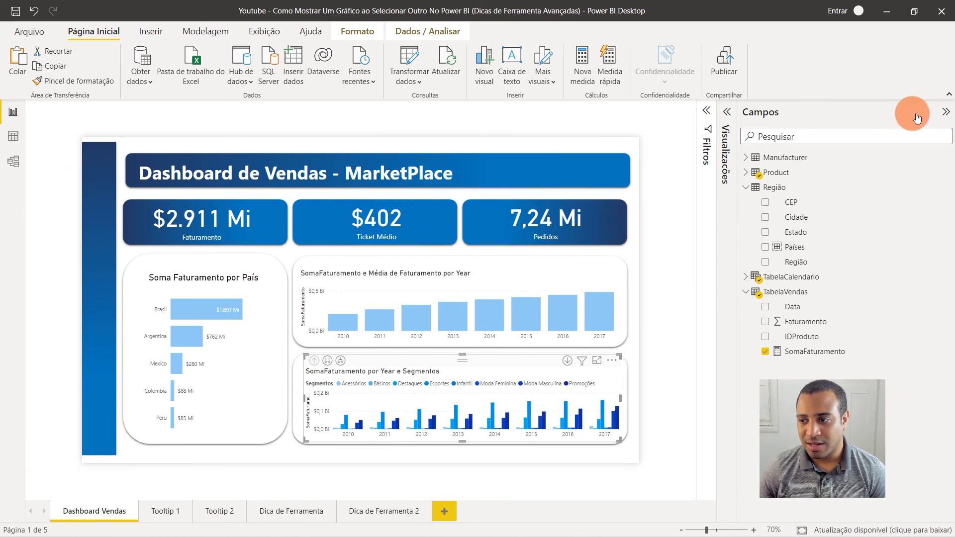
click(946, 112)
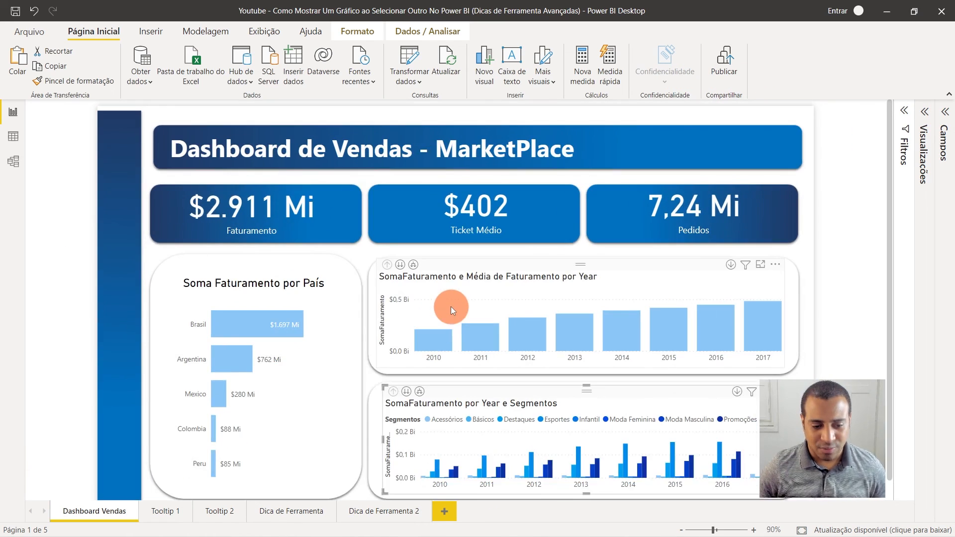
scroll(451, 308, up, 2)
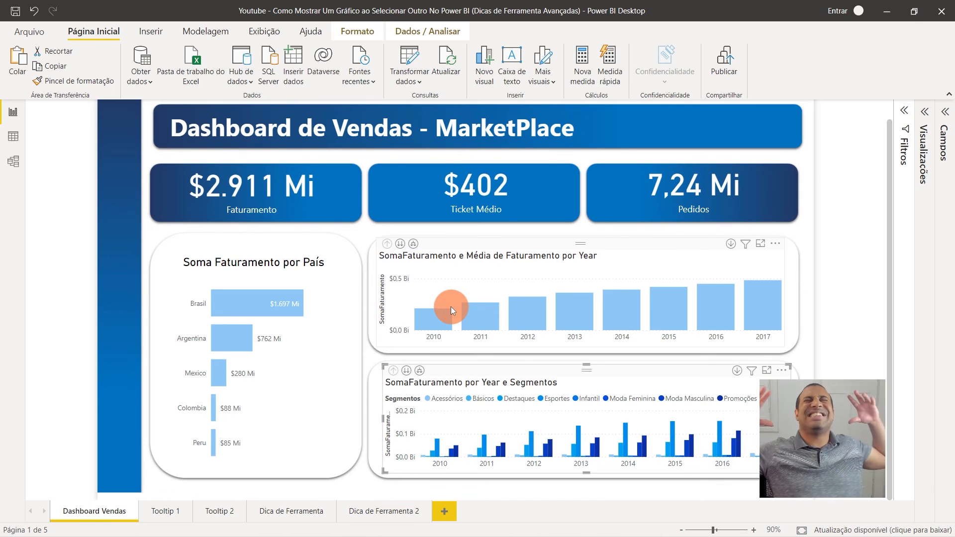